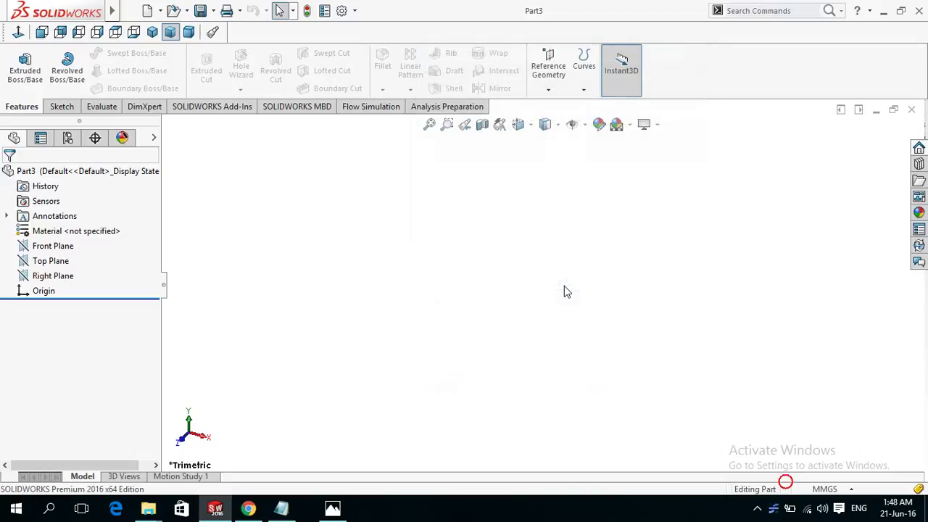
Start a new sketch on the Front Plane, checking the reference drawing along the way
left_click(315, 507)
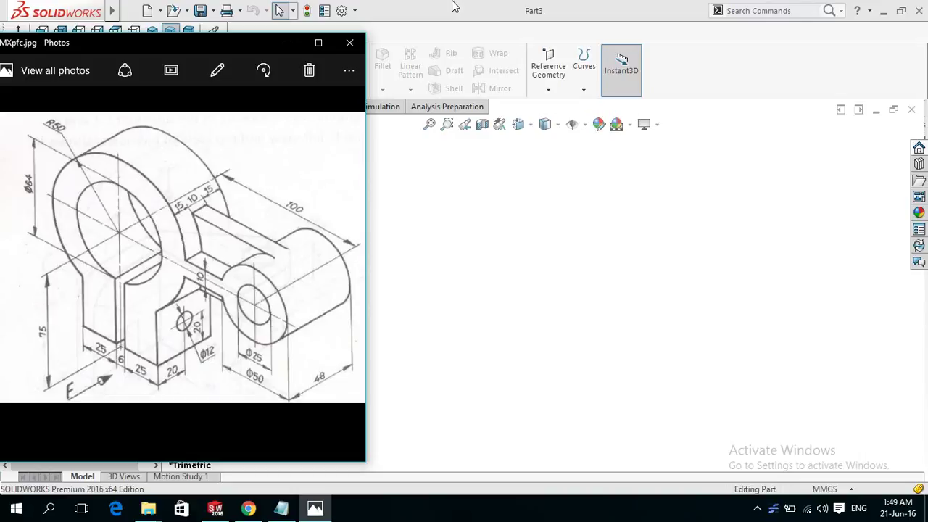
left_click(453, 6)
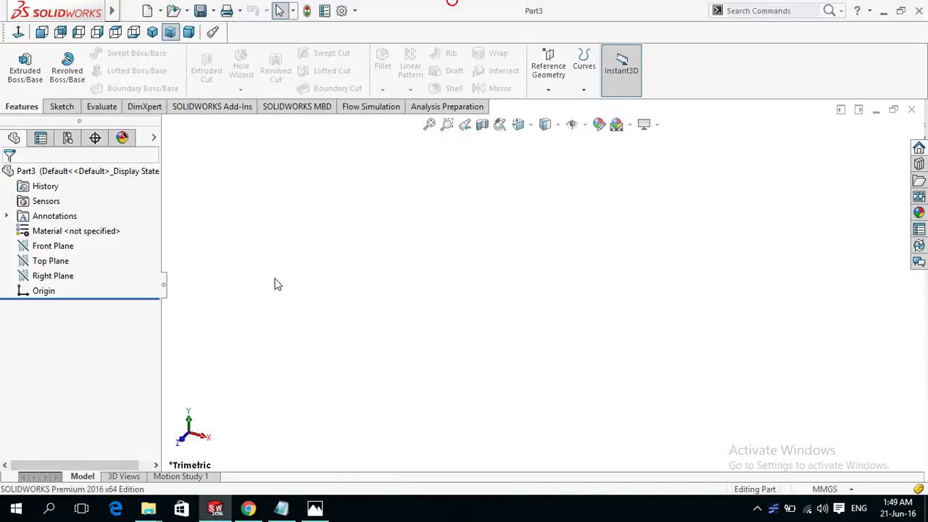
left_click(61, 247)
left_click(63, 229)
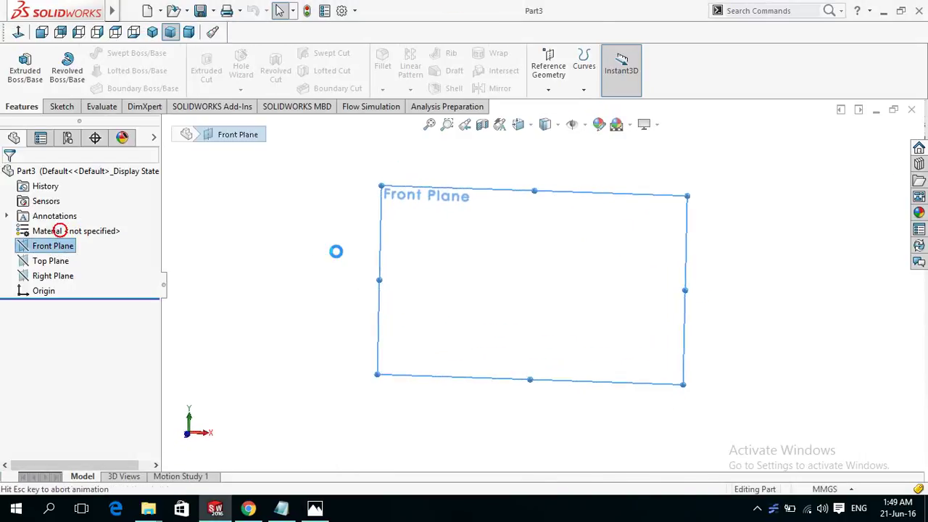
left_click(315, 508)
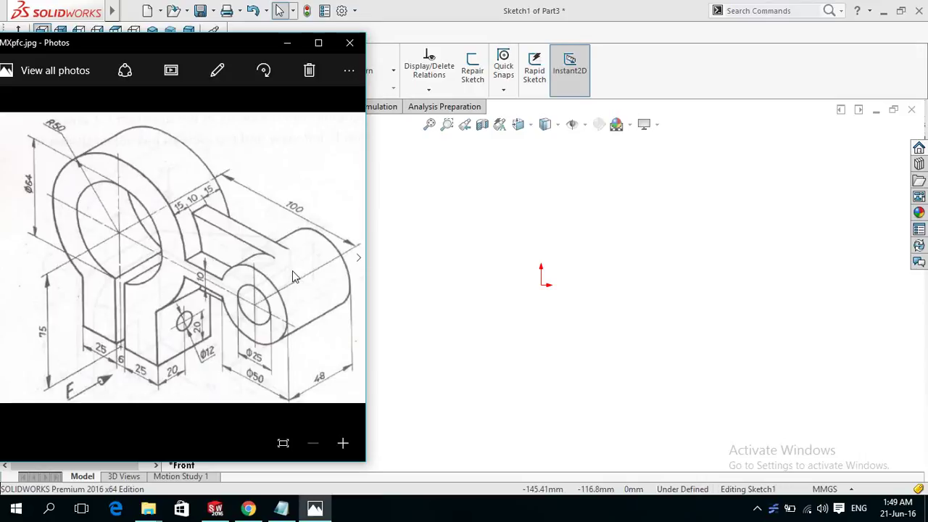
left_click(482, 6)
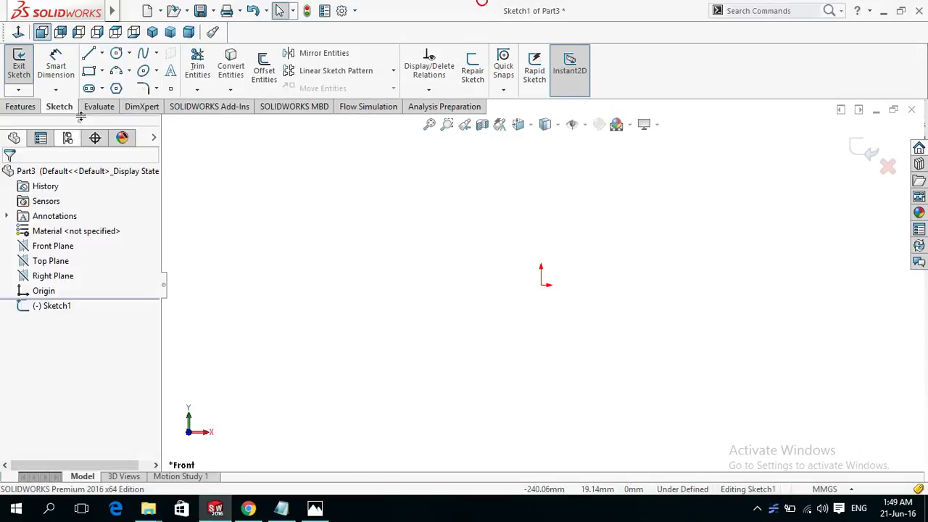
Draw two concentric circles at the origin, a larger outer and a smaller inner one
left_click(89, 55)
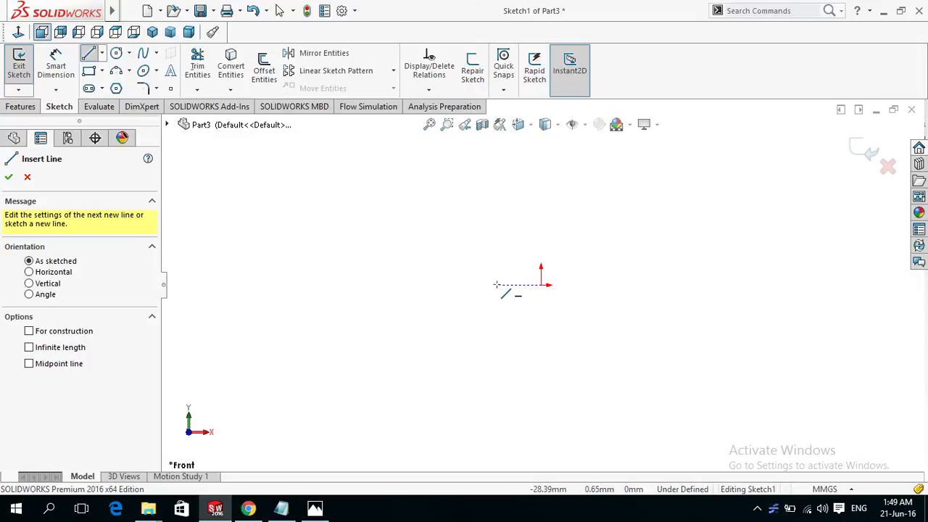
key("Escape")
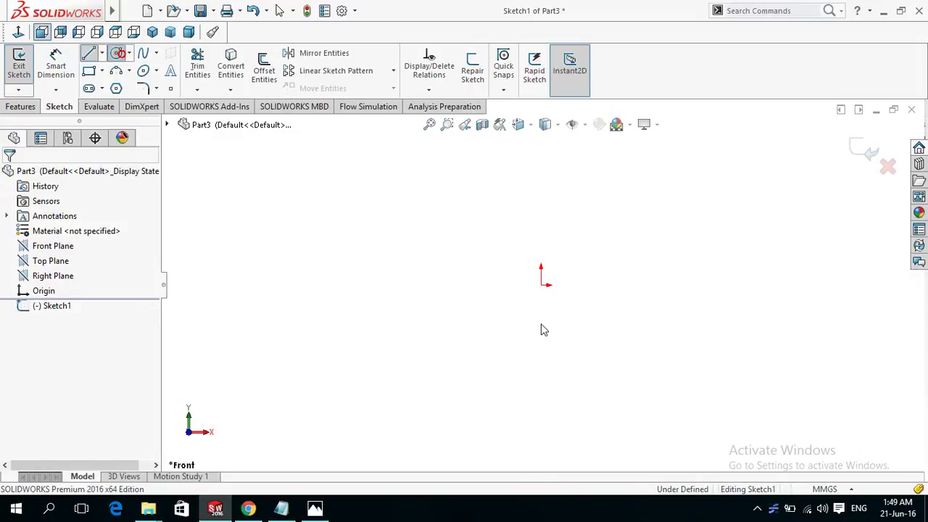
right_click_drag(541, 330, 542, 294)
left_click(541, 285)
left_click(542, 187)
left_click(541, 285)
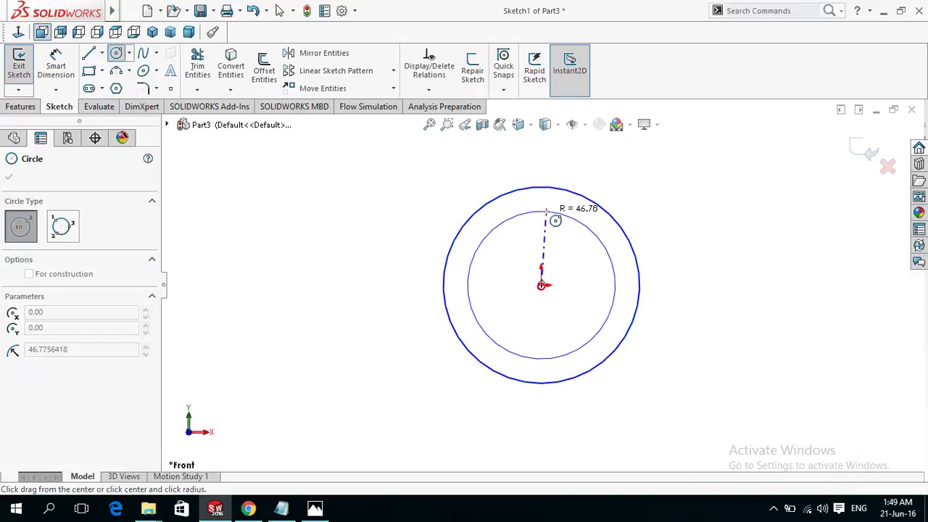
left_click(545, 212)
key("z")
key("z")
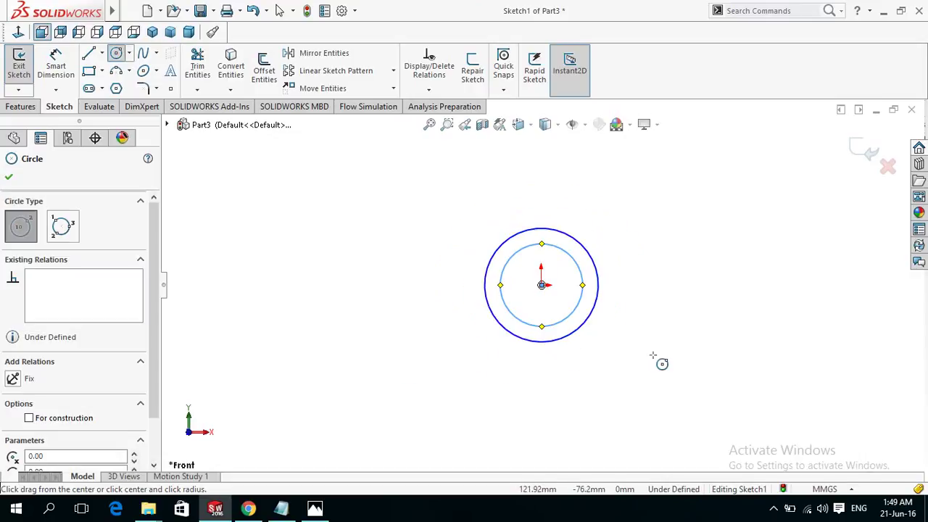
scroll(652, 355, "down", 1)
right_click_drag(640, 379, 640, 248)
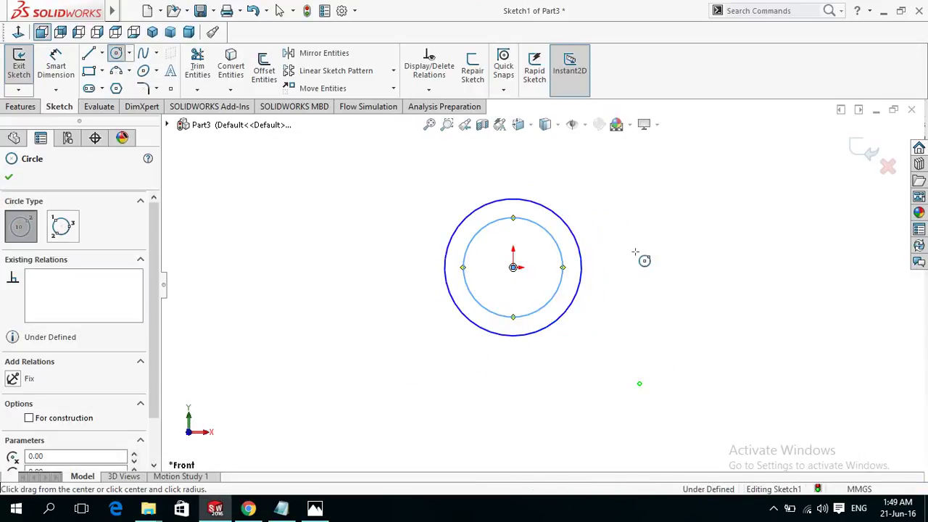
Draw the left leg's inner vertical line down from the inner circle, deleting a stray bottom line
left_click(89, 53)
left_click(314, 507)
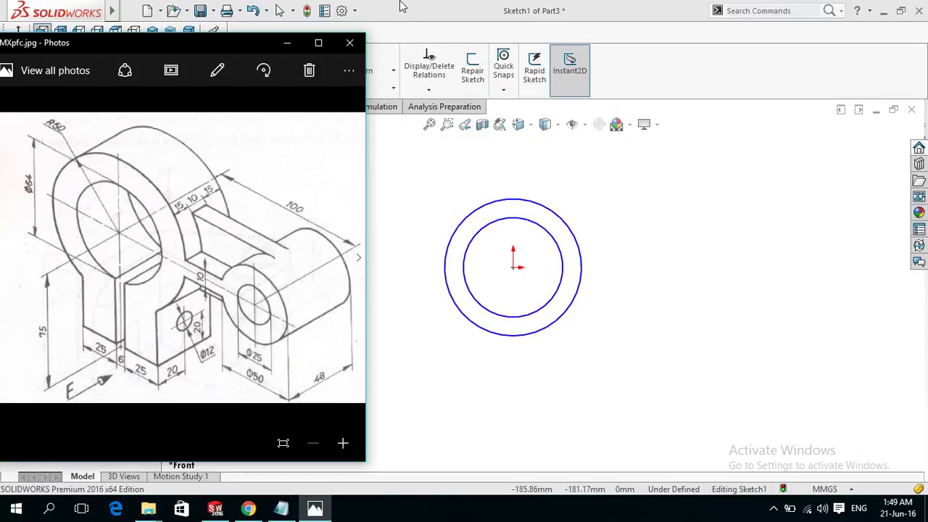
left_click(426, 276)
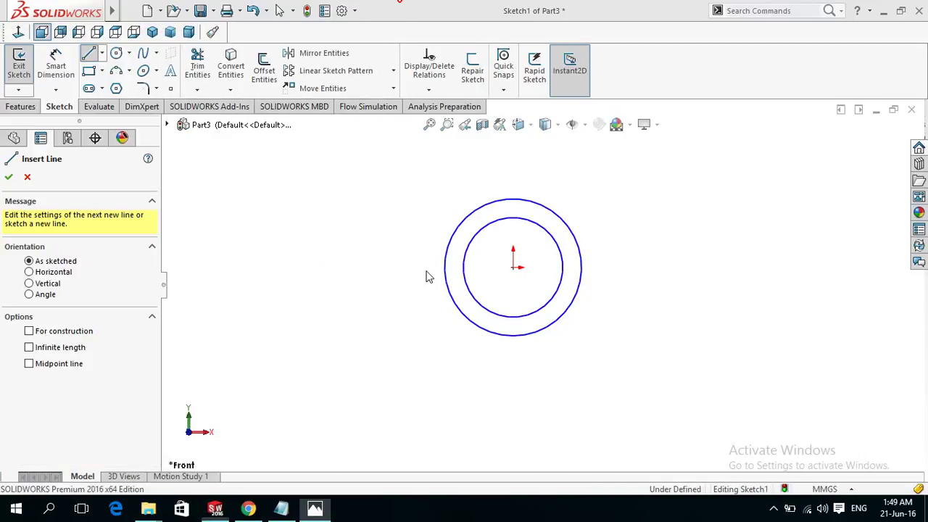
left_click(484, 263)
left_click(484, 388)
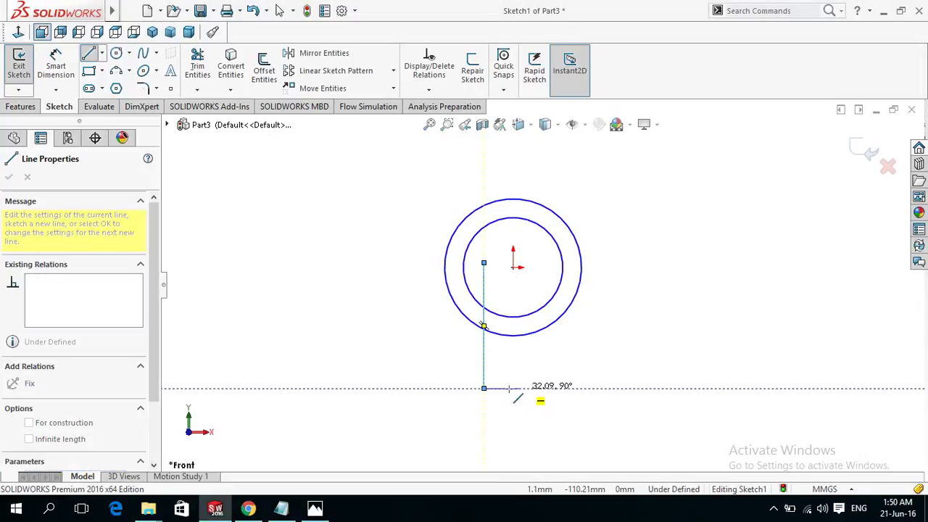
double_click(442, 389)
left_click(314, 508)
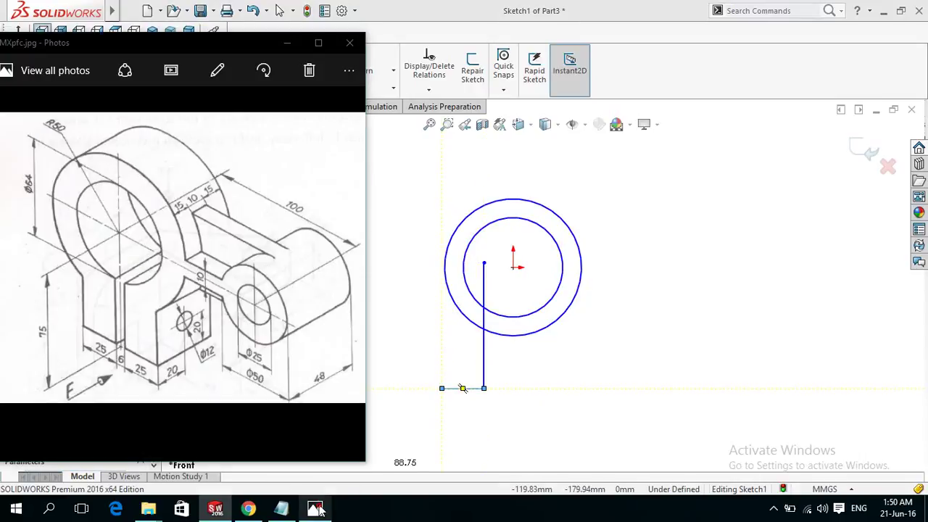
left_click(351, 45)
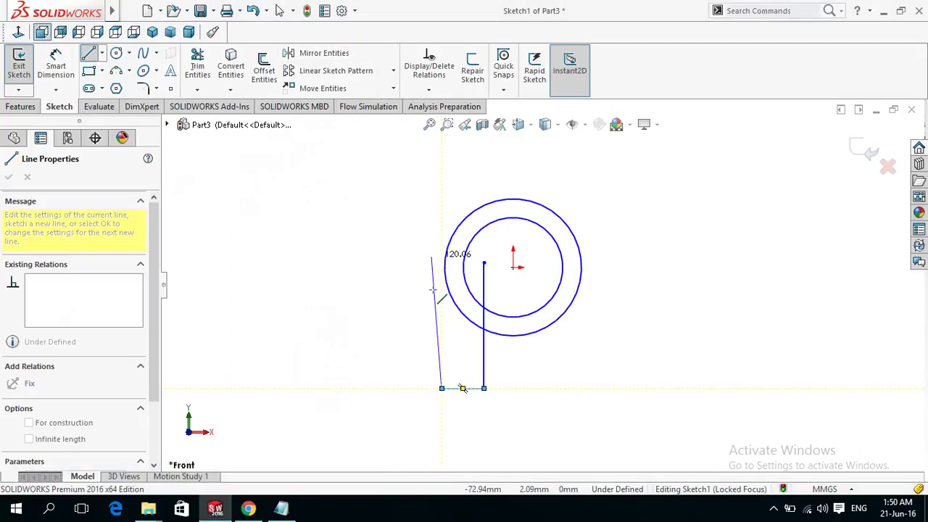
key("Escape")
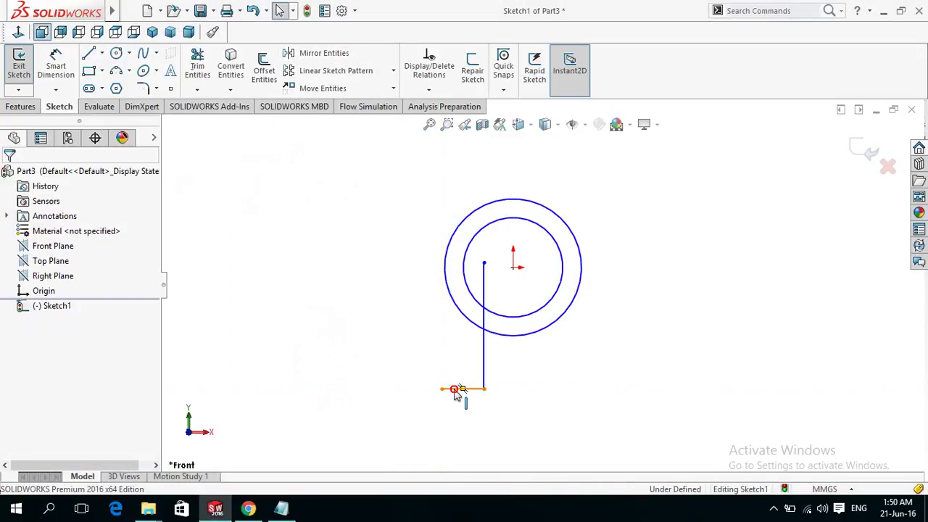
left_click(454, 390)
key("Delete")
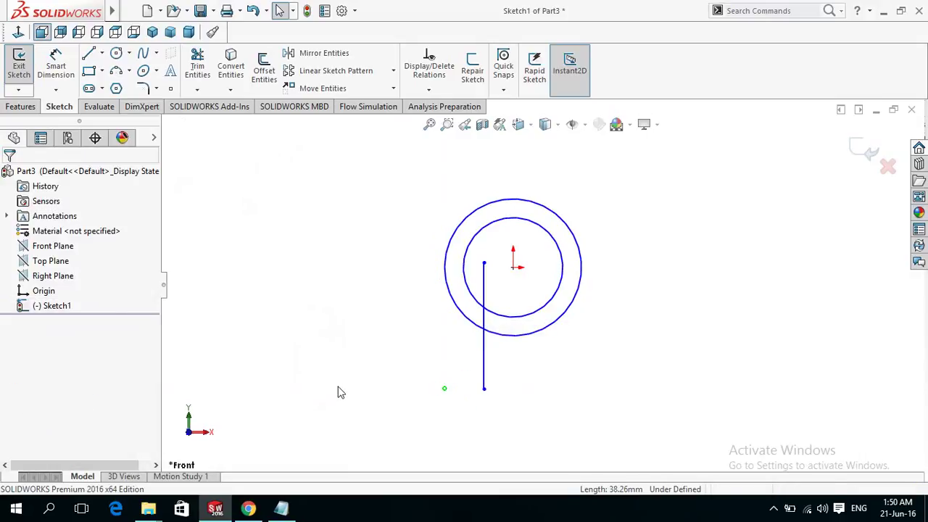
Draw the left leg's outer edge up to the outer circle and close its bottom
key("l")
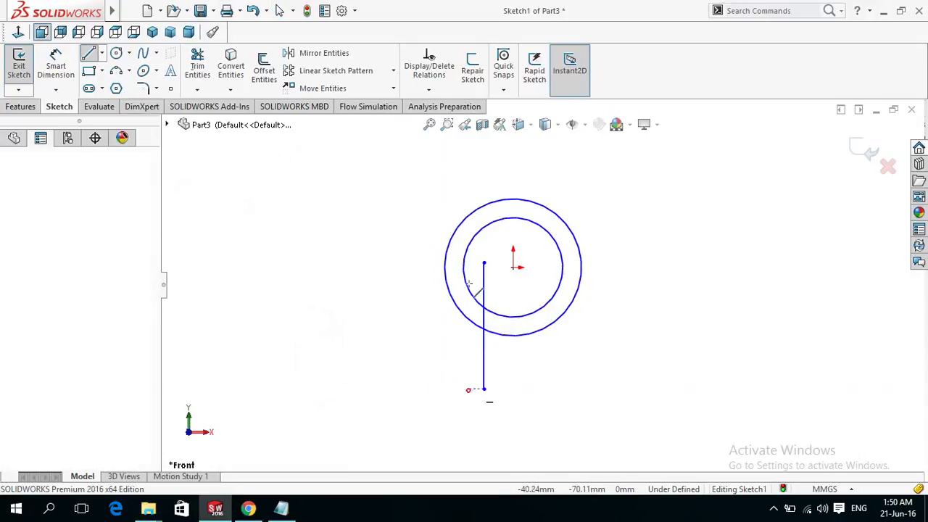
left_click(468, 388)
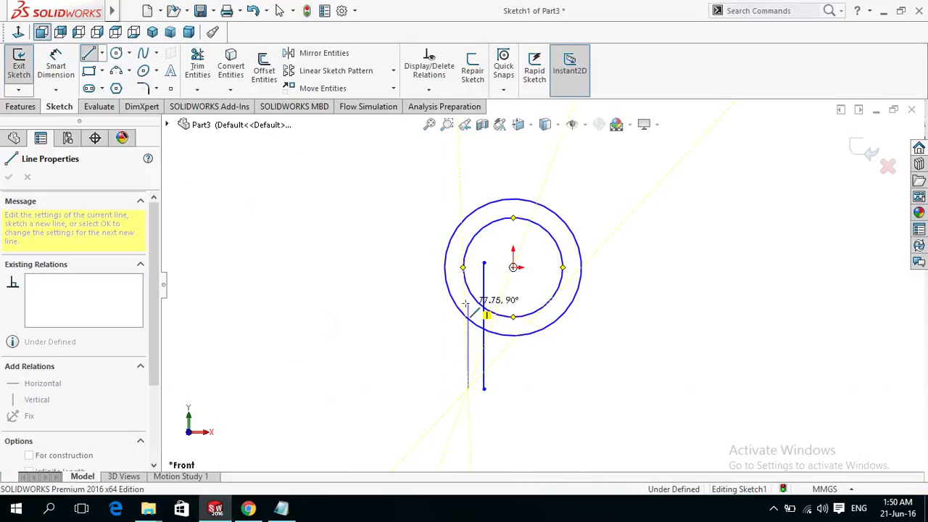
left_click(466, 303)
key("Escape")
key("l")
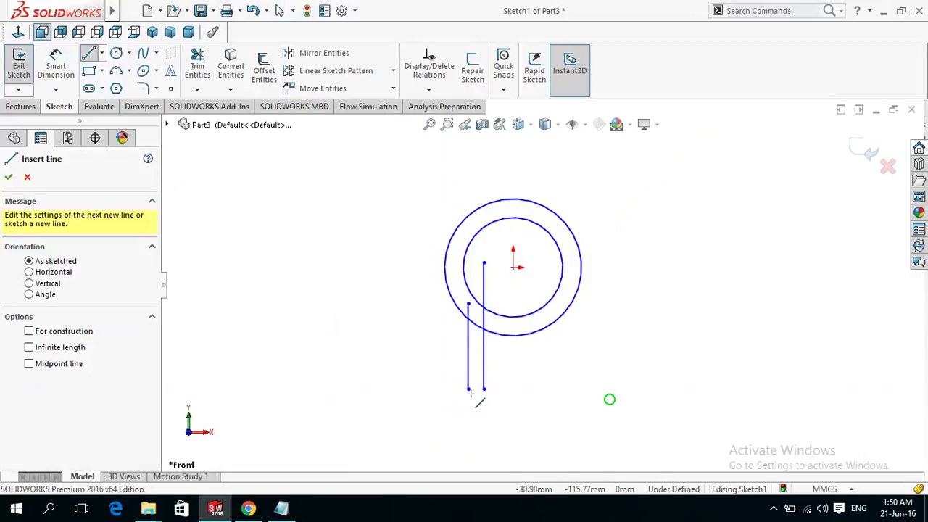
left_click(468, 390)
left_click(483, 389)
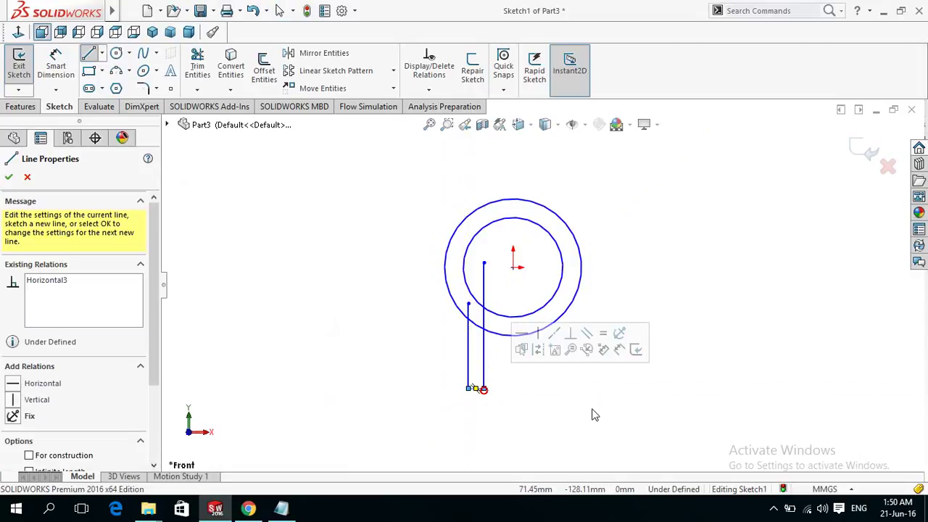
Draw the right leg's inner edge, short bottom edge, and outer edge up to the outer circle
left_click(536, 388)
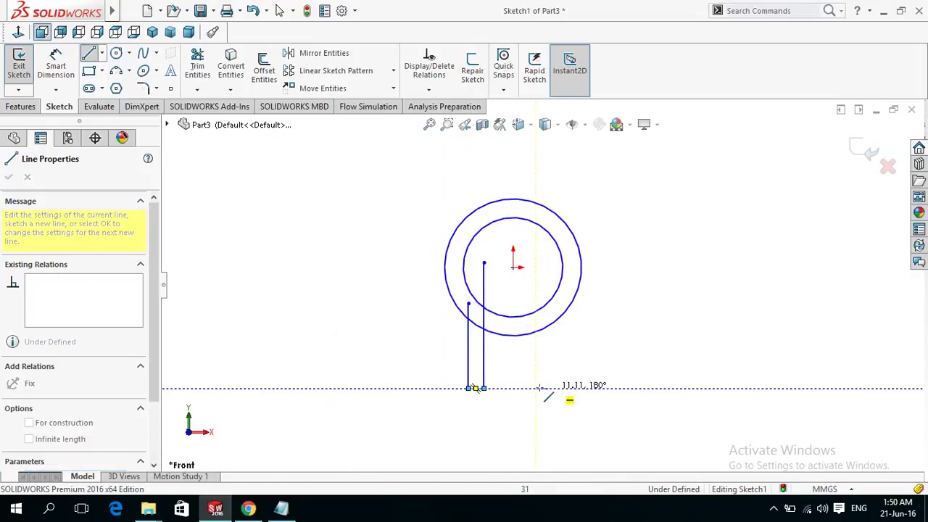
left_click(536, 274)
key("Escape")
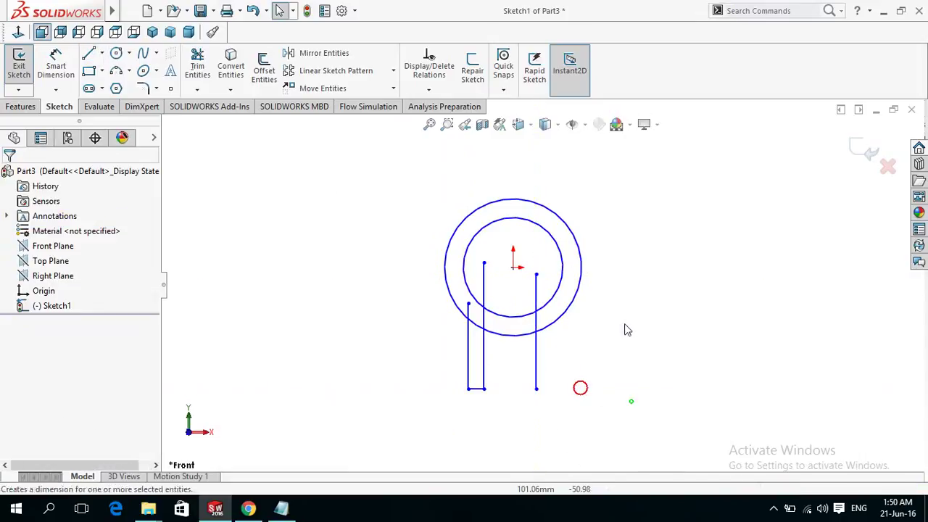
right_click_drag(627, 330, 559, 400)
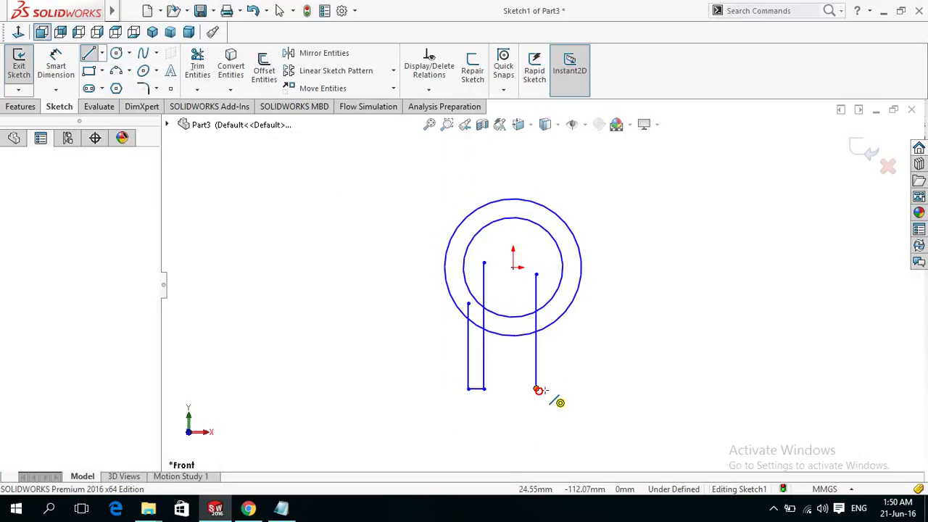
left_click(537, 390)
left_click(558, 388)
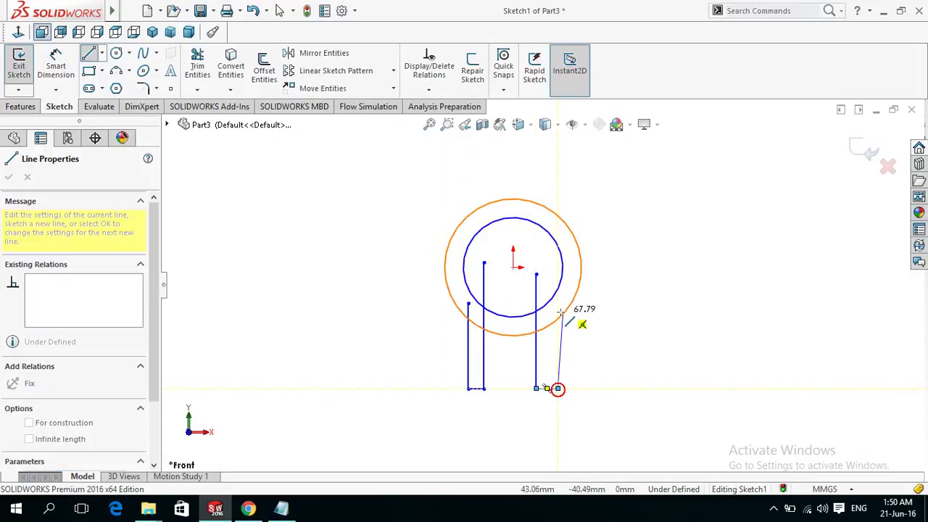
left_click(558, 308)
key("Escape")
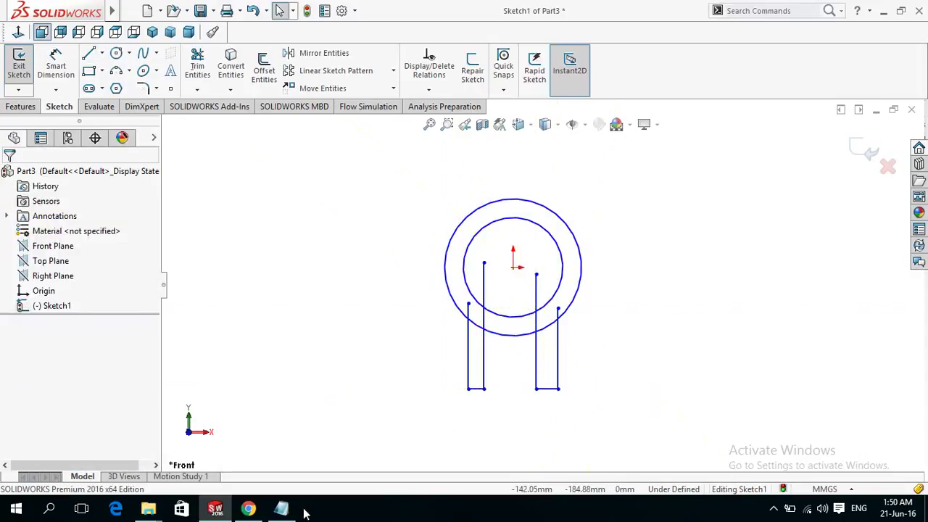
left_click(279, 511)
left_click(275, 511)
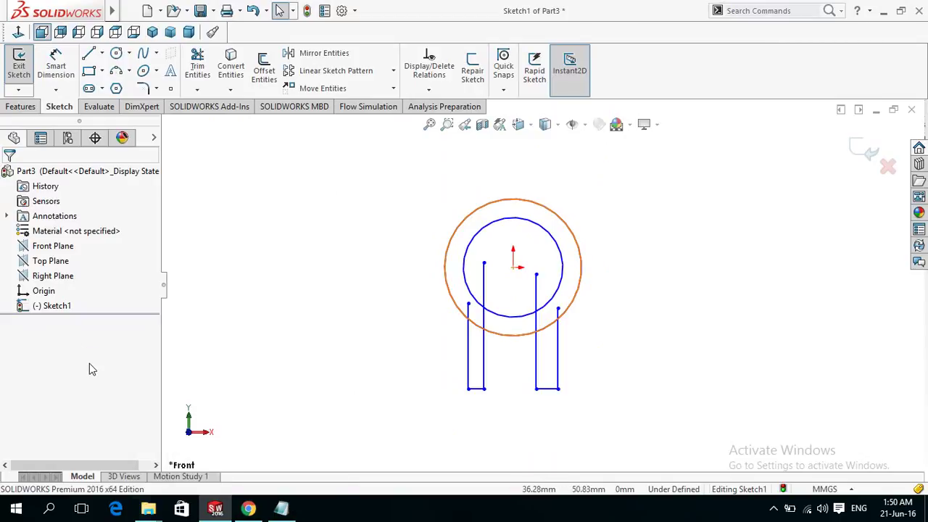
mouse_move(148, 509)
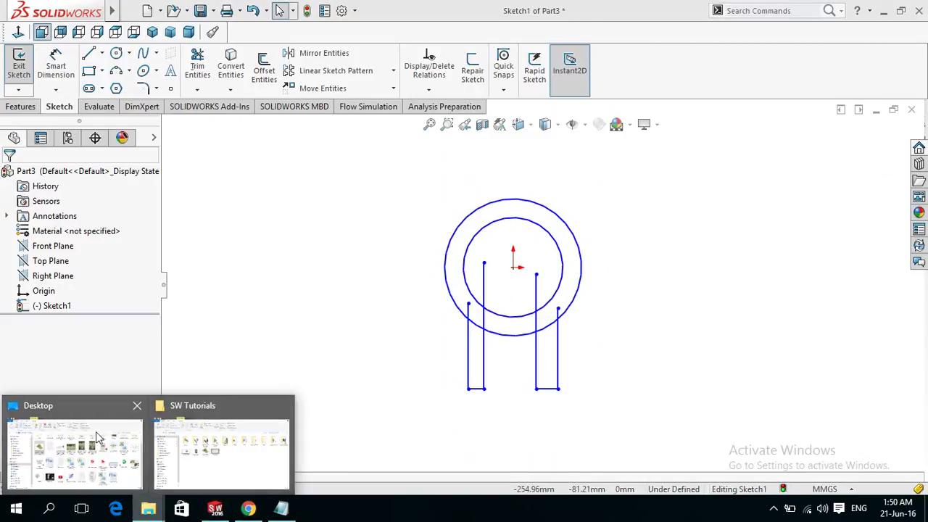
Open the MXpfc.jpg reference drawing from the Desktop folder
left_click(109, 443)
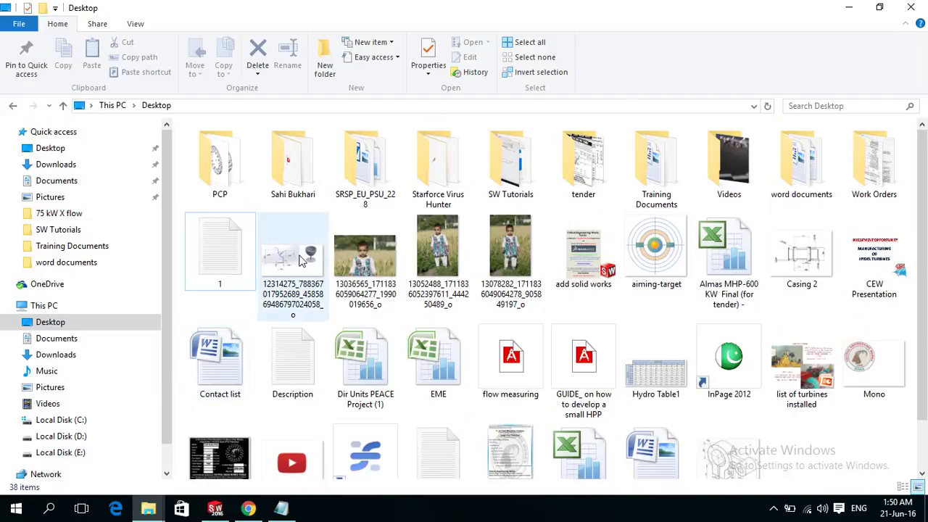
scroll(471, 304, "down", 1)
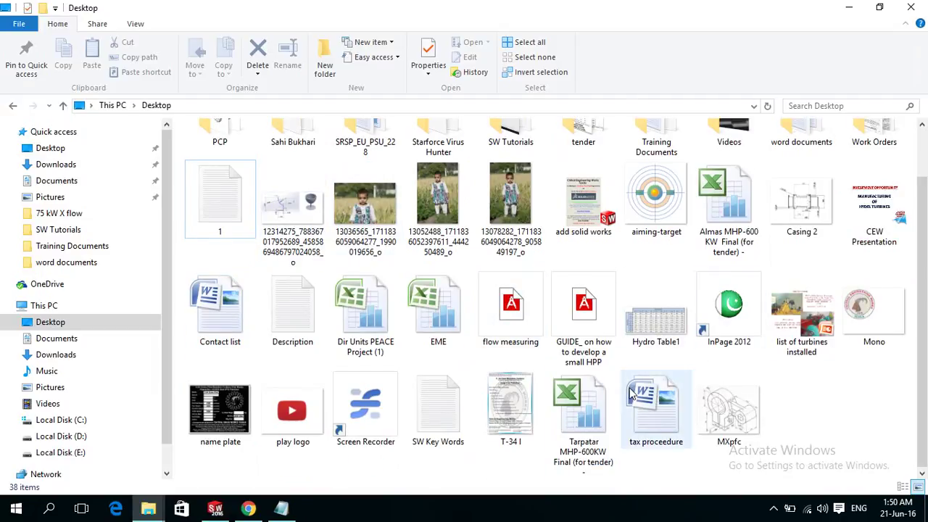
left_click(732, 406)
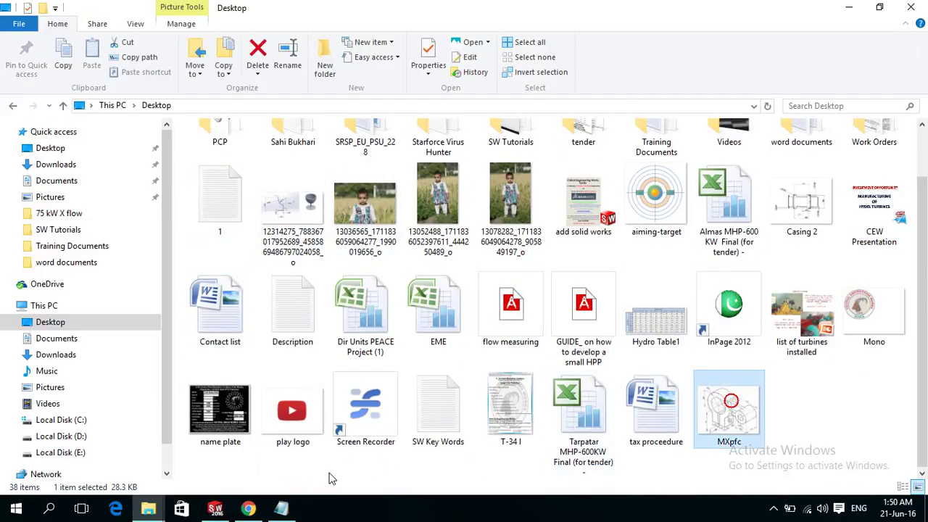
left_click(215, 510)
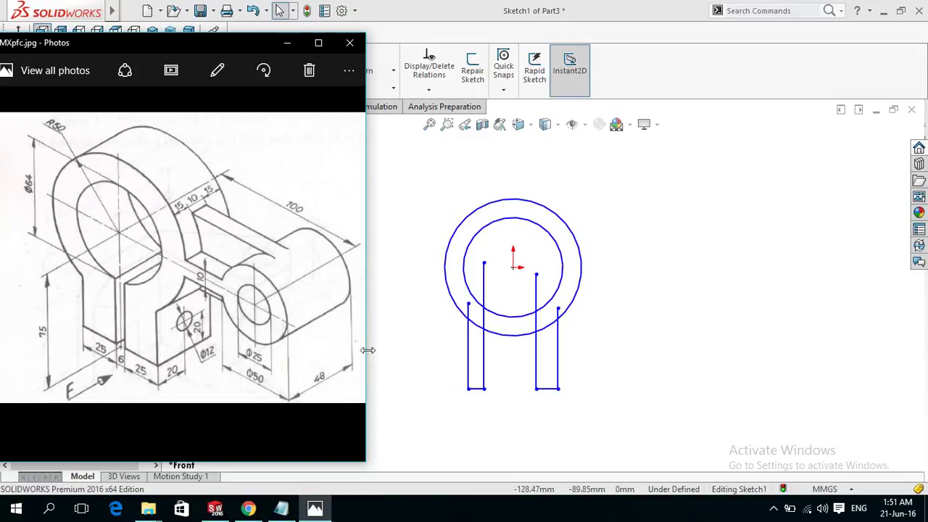
Draw a small concentric circle pair to the right of the ring for the boss
mouse_move(181, 257)
left_click(488, 6)
scroll(675, 286, "up", 2)
scroll(710, 251, "up", 2)
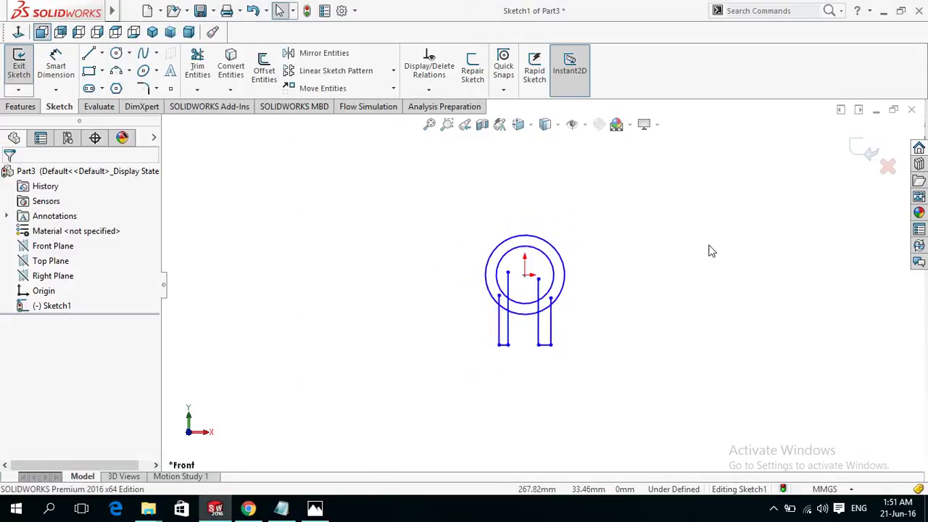
scroll(710, 251, "down", 3)
left_click(116, 53)
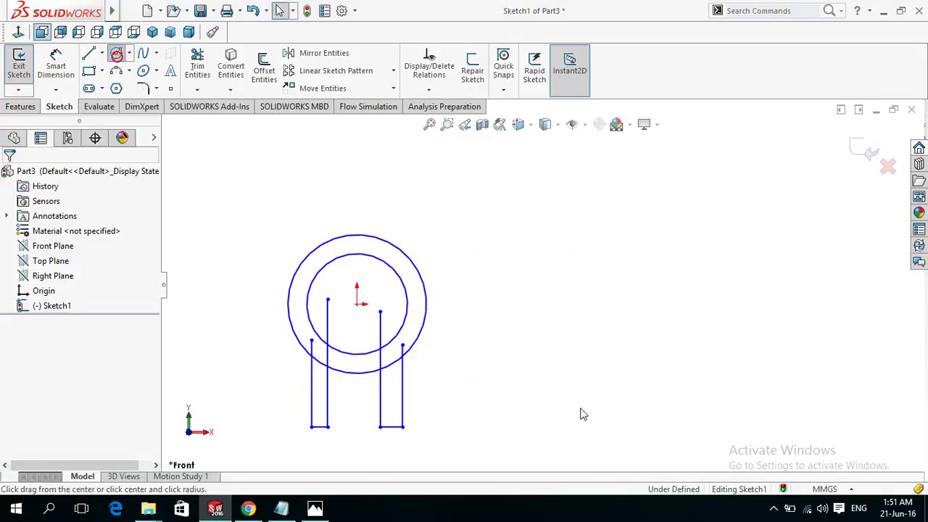
left_click(538, 303)
left_click(554, 310)
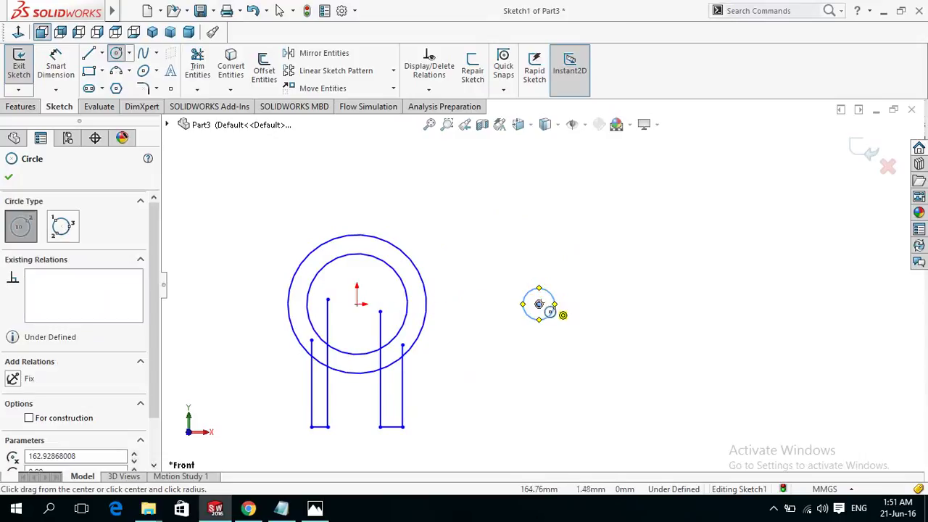
left_click(553, 276)
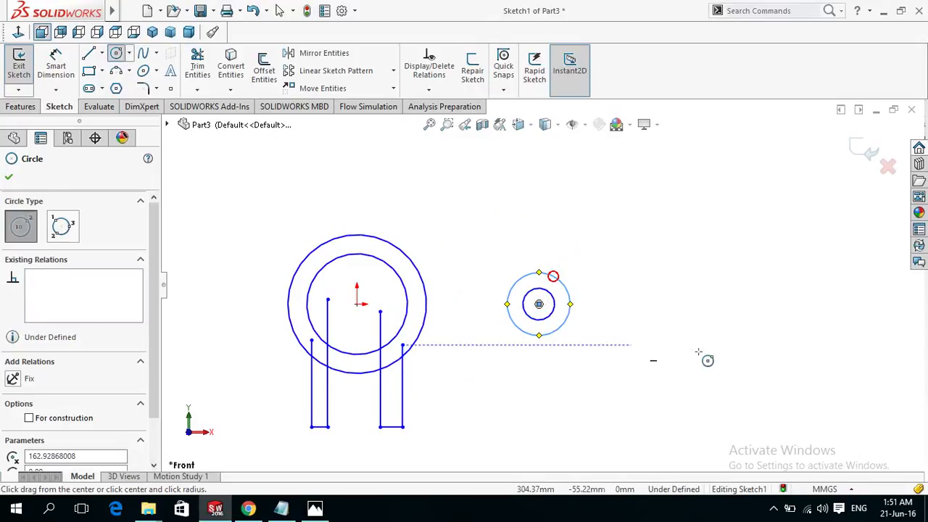
Draw the top and bottom horizontal arm lines from the outer ring to the small boss
key("l")
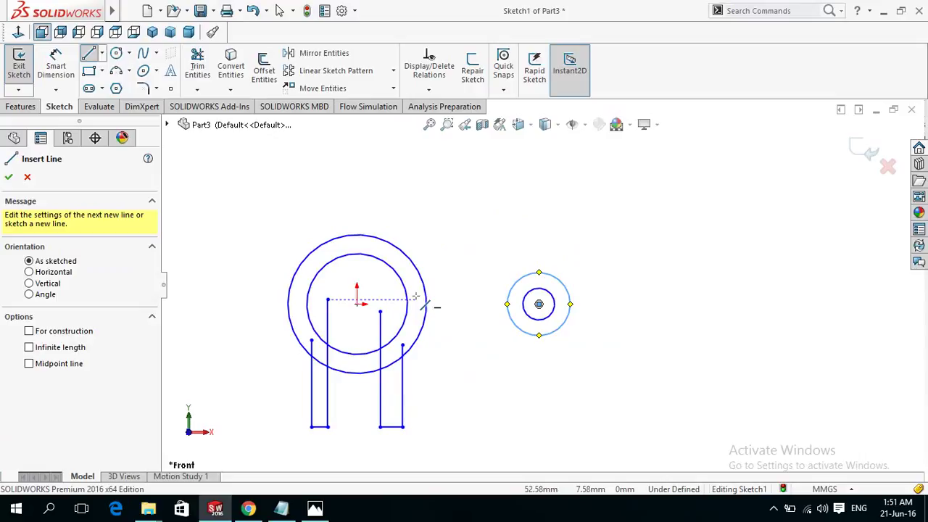
left_click(414, 292)
left_click(517, 292)
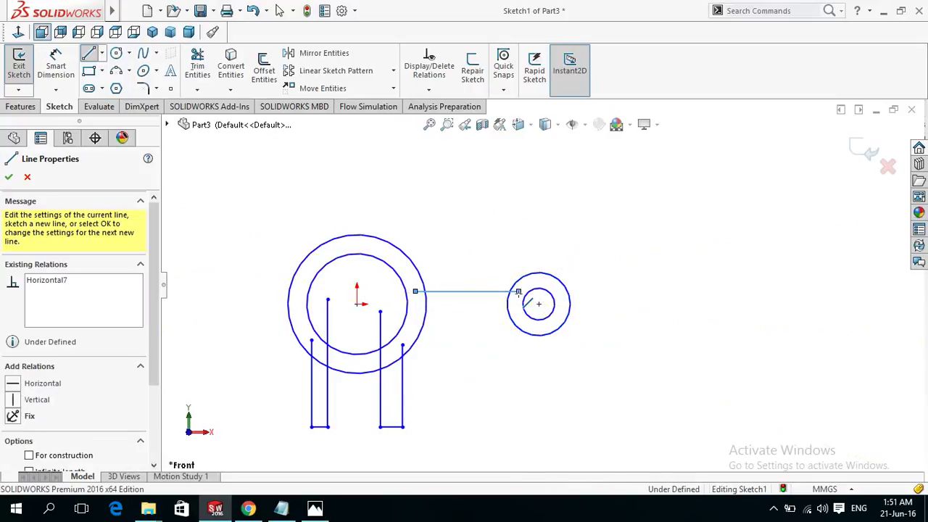
key("Escape")
key("Escape")
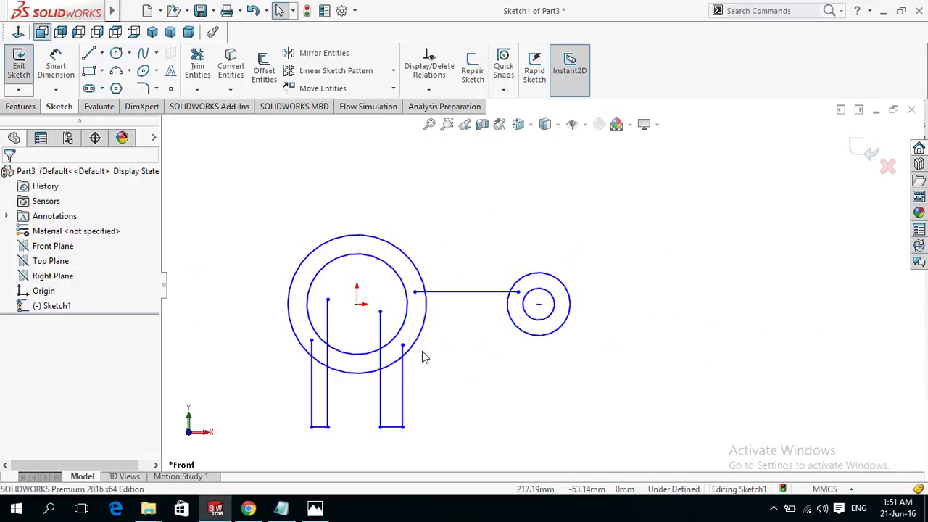
key("l")
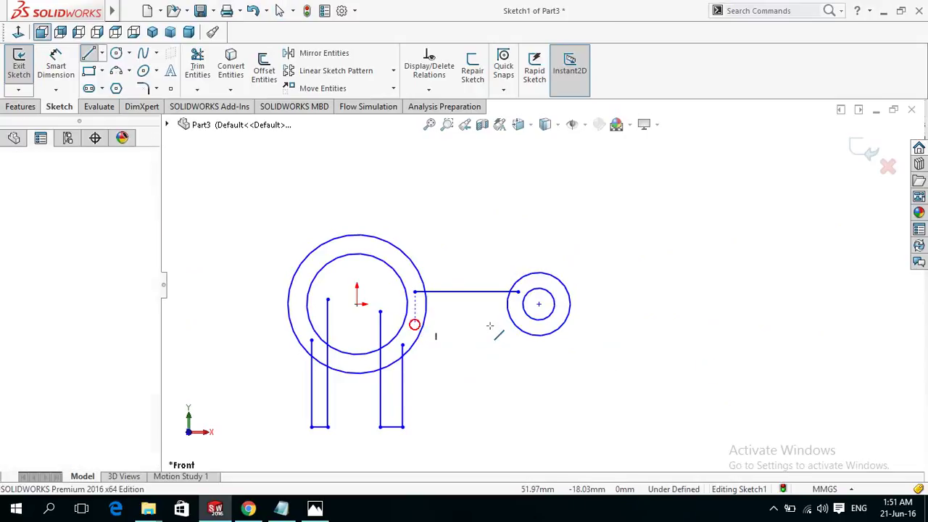
left_click(414, 323)
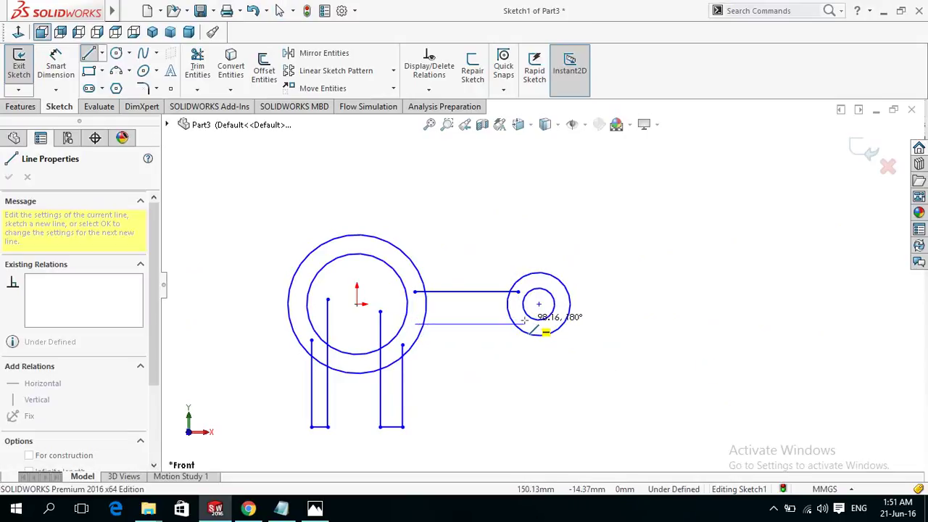
left_click(524, 323)
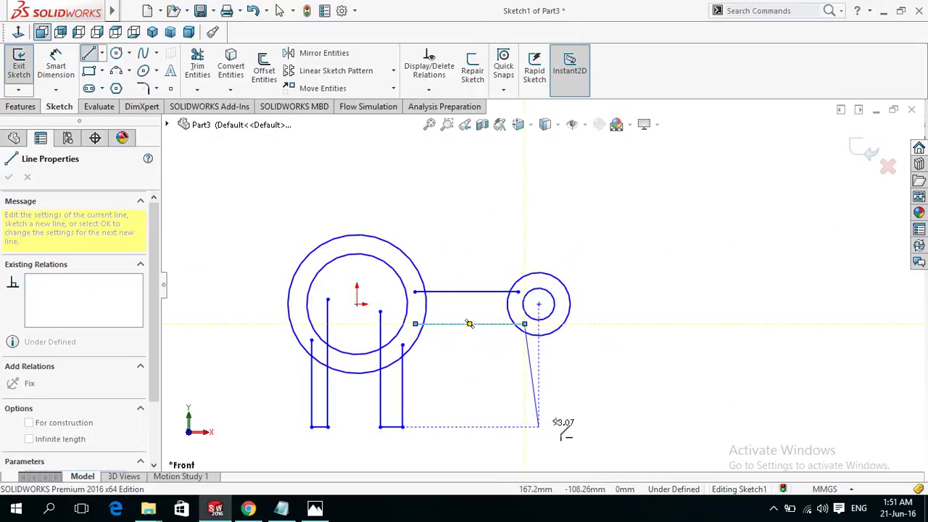
key("Escape")
left_click(315, 509)
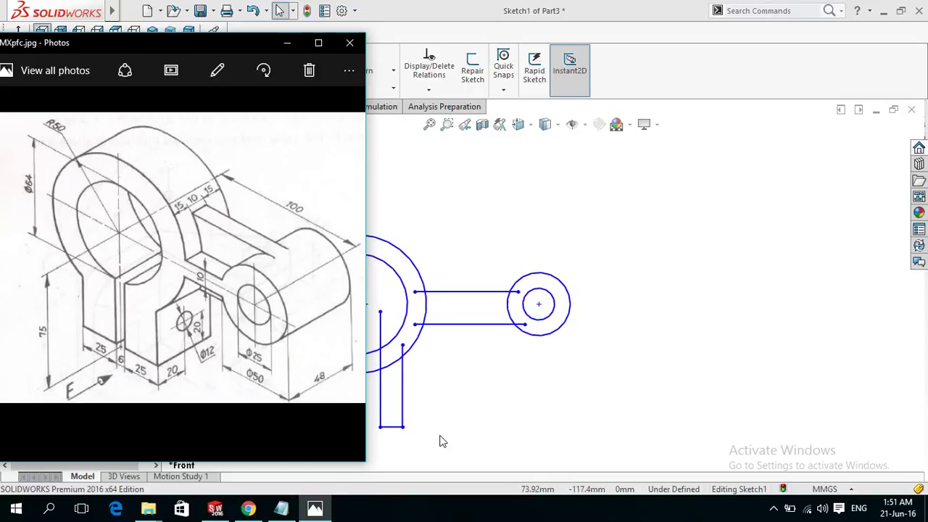
left_click(477, 6)
Power-trim the leg stubs, the outer arc between the legs, and the small ring's arc between the arm lines
left_click(196, 67)
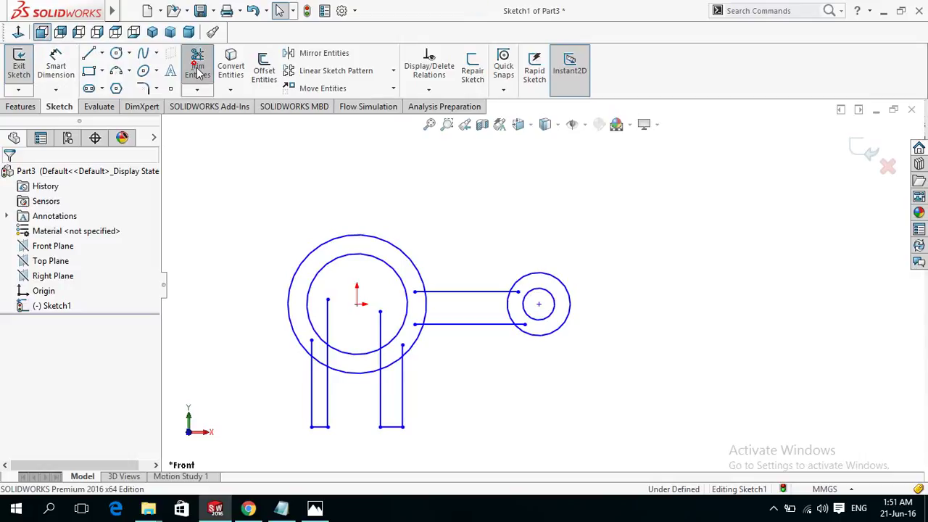
left_click_drag(339, 335, 321, 332)
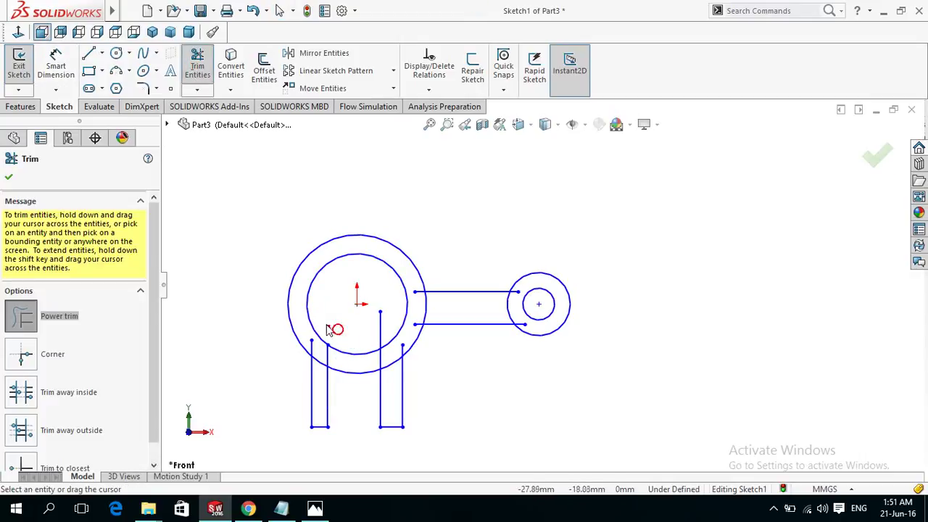
mouse_move(349, 390)
left_mouse_down()
mouse_move(350, 407)
mouse_move(356, 337)
left_mouse_up()
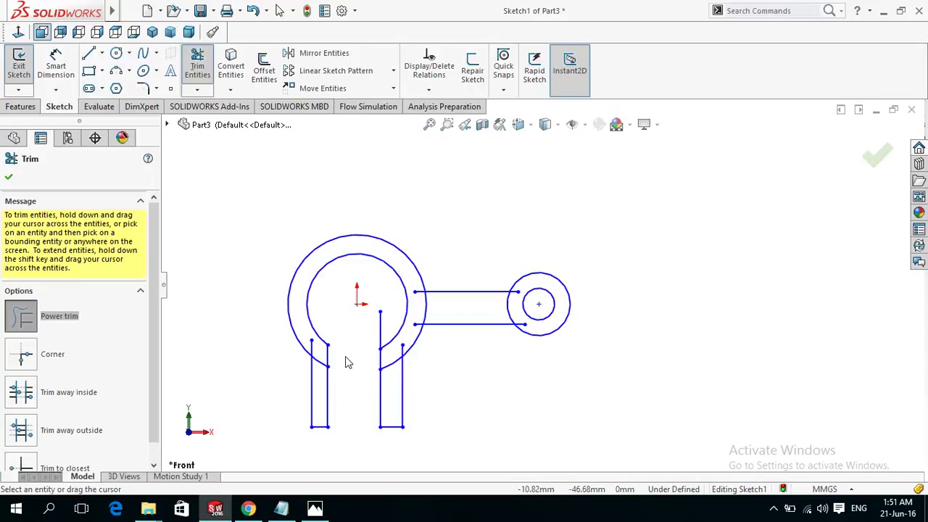
left_click_drag(319, 377, 311, 352)
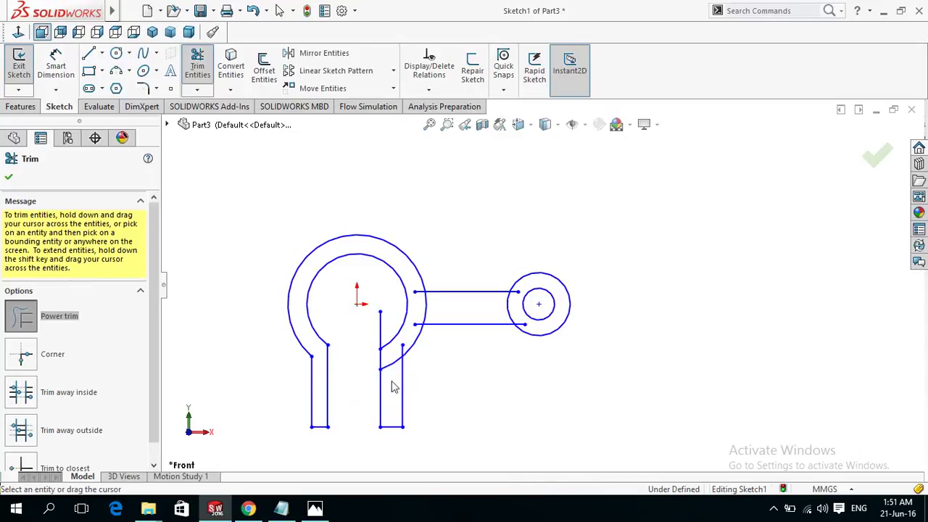
mouse_move(391, 377)
left_mouse_down()
mouse_move(389, 365)
mouse_move(404, 355)
mouse_move(362, 332)
mouse_move(420, 290)
left_mouse_up()
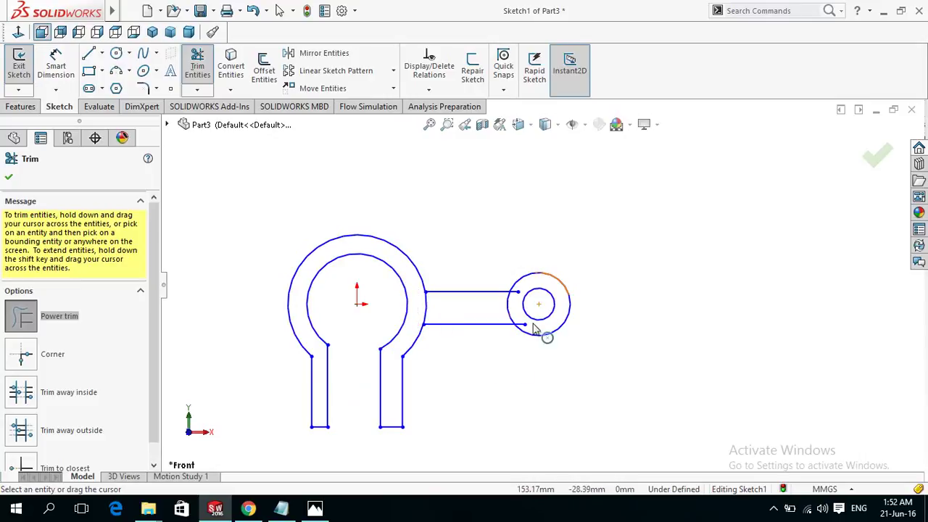
left_click_drag(497, 314, 520, 324)
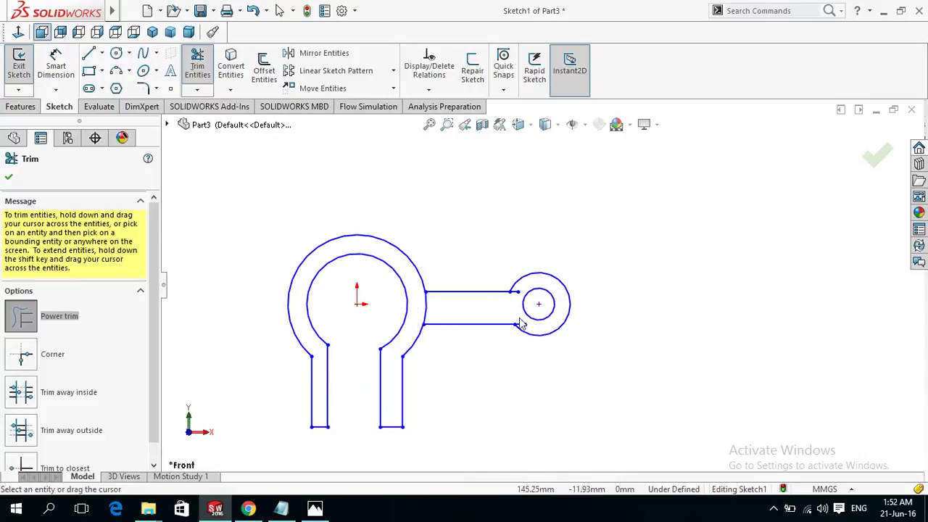
left_click_drag(514, 309, 521, 305)
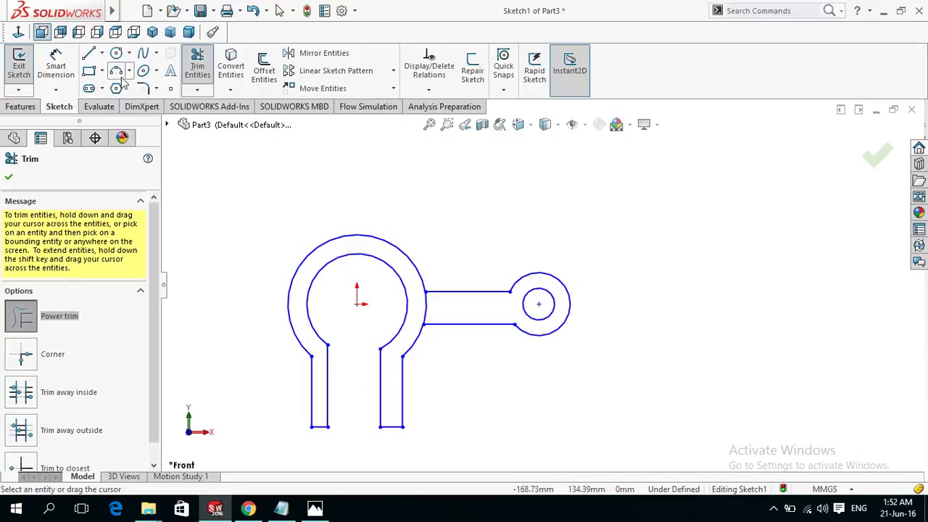
left_click(101, 54)
Draw centerlines from the ring centre to the small boss centre and down between the legs
left_click(119, 87)
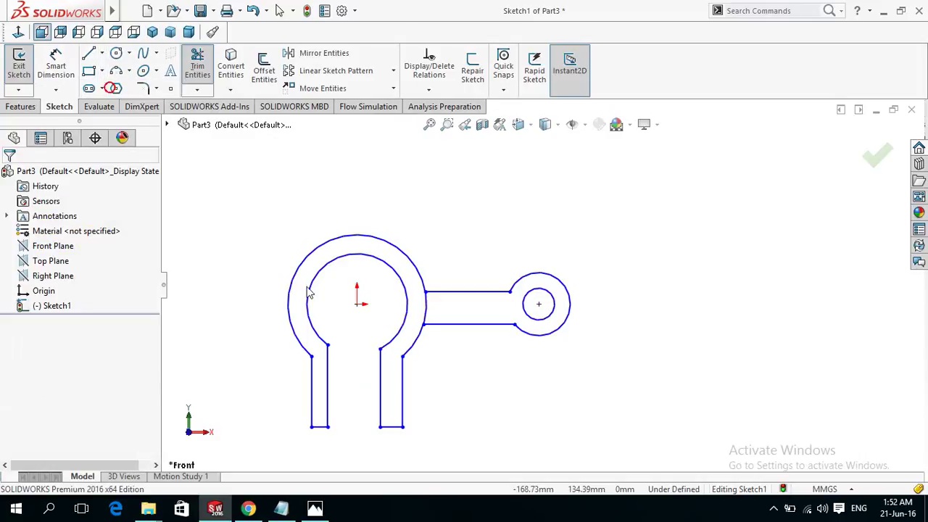
left_click(357, 303)
left_click(539, 303)
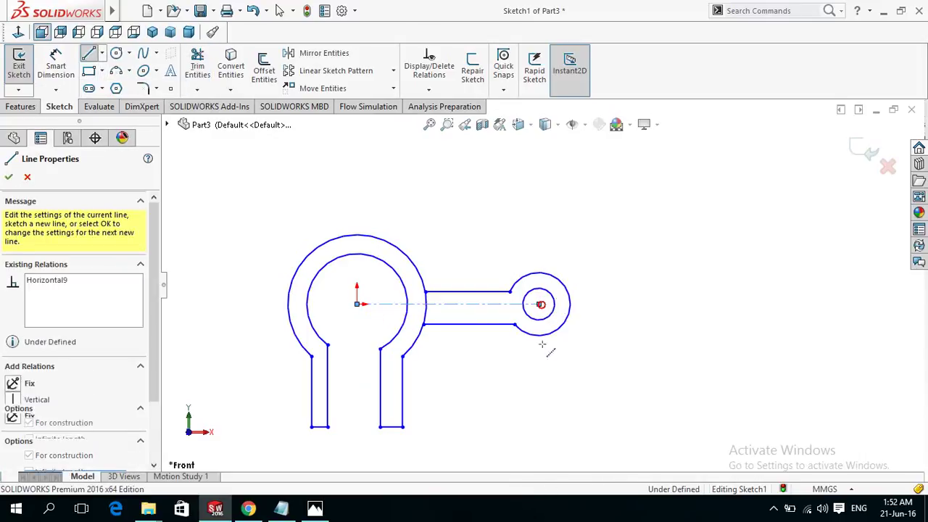
key("Escape")
key("Escape")
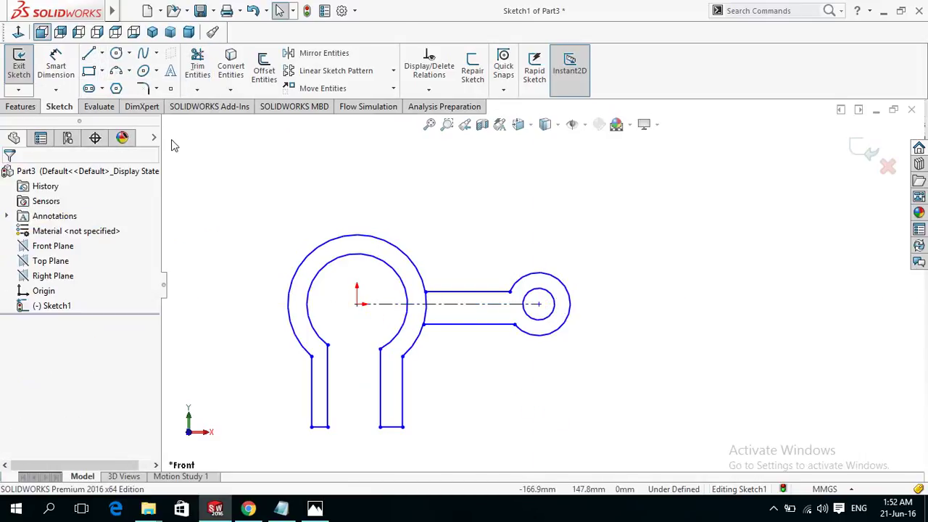
left_click(102, 54)
left_click(104, 88)
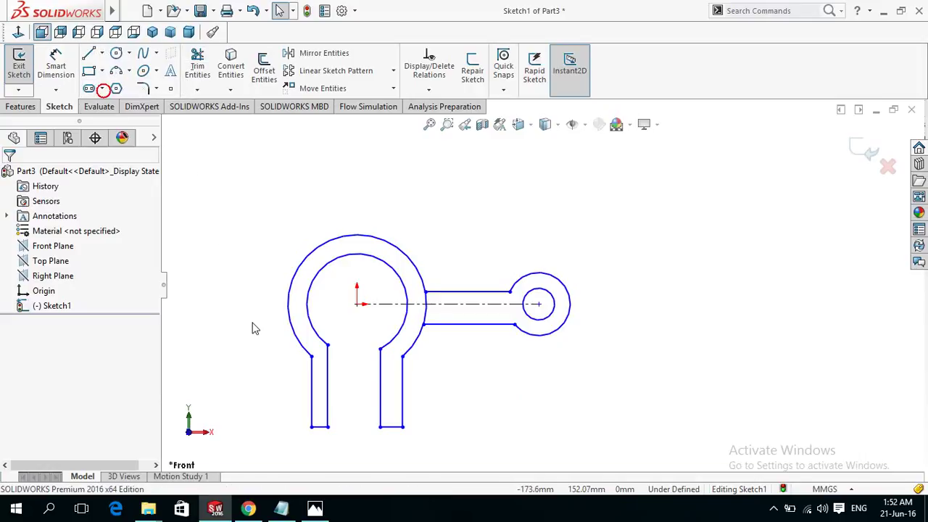
left_click(327, 426)
left_click(380, 426)
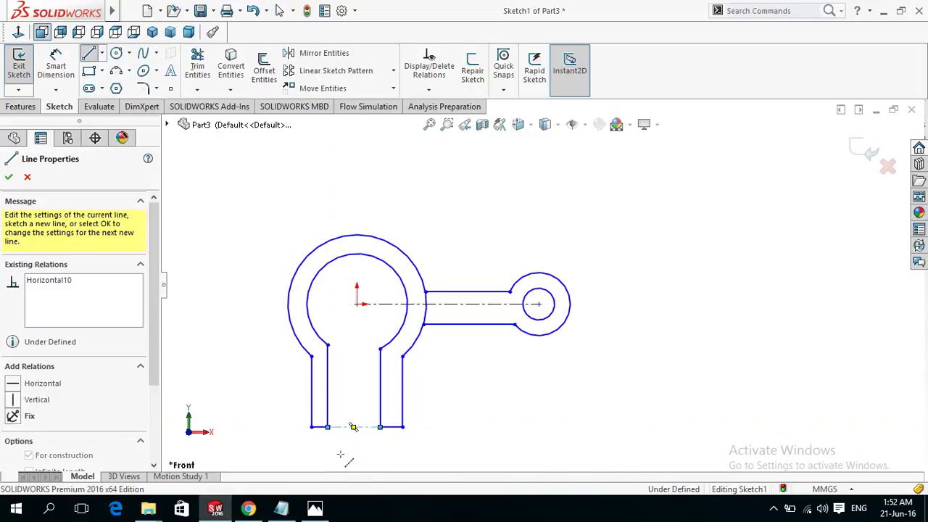
left_click(361, 305)
double_click(354, 424)
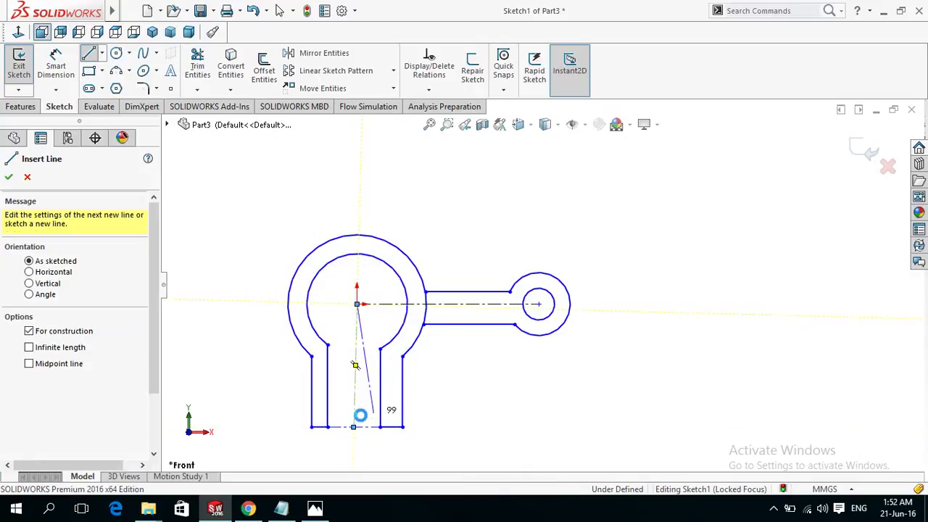
key("Escape")
Constrain the leg centerline vertical and the arm centerline horizontal
left_click(356, 377)
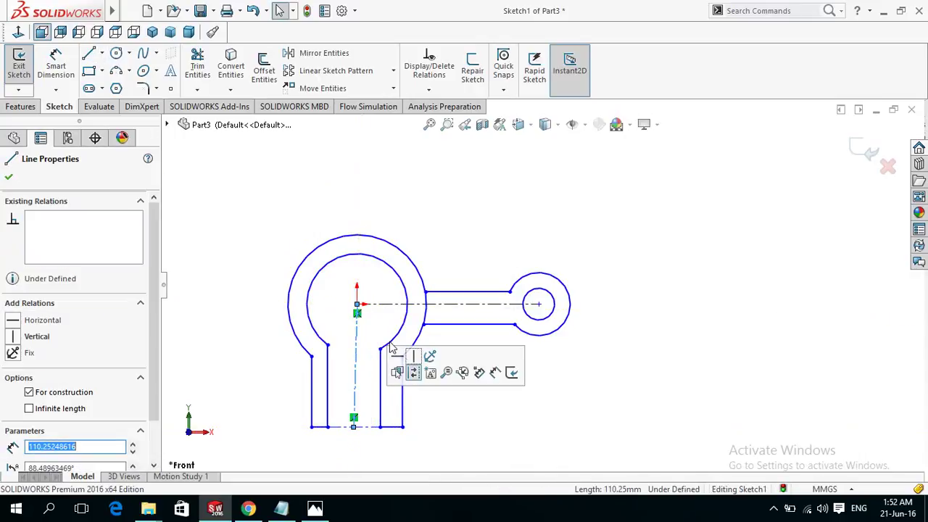
left_click(413, 355)
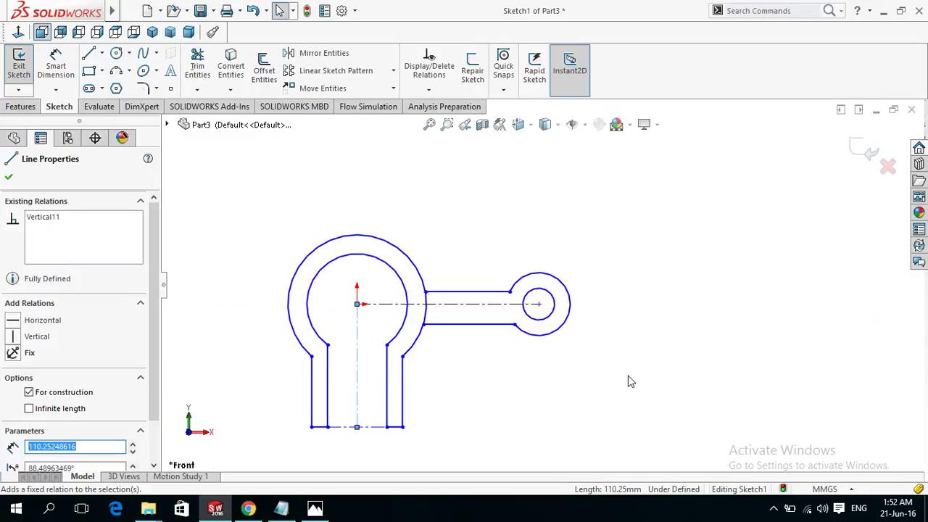
left_click(607, 379)
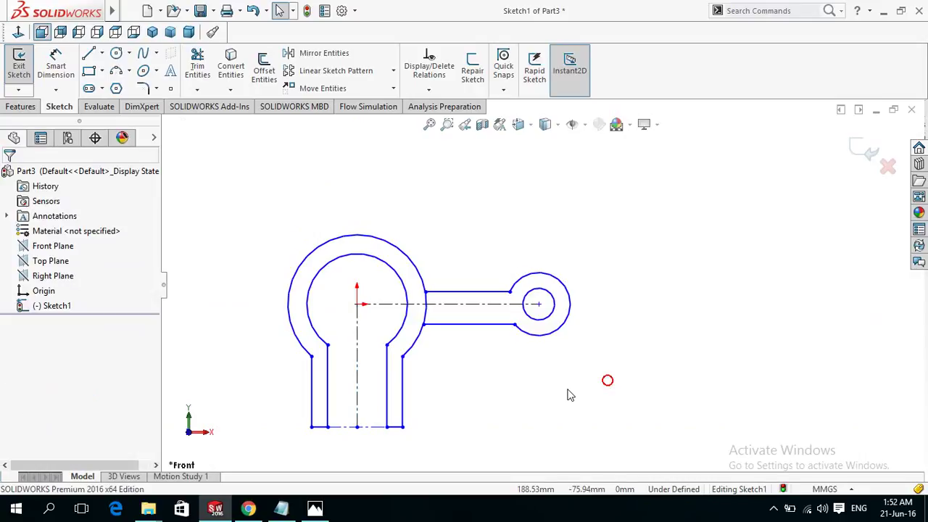
left_click(489, 304)
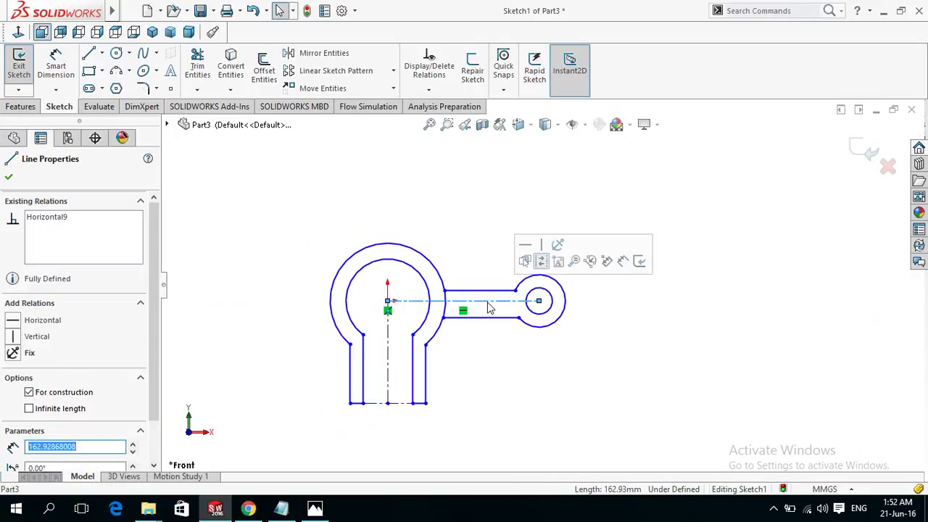
left_click(525, 247)
left_click(518, 393)
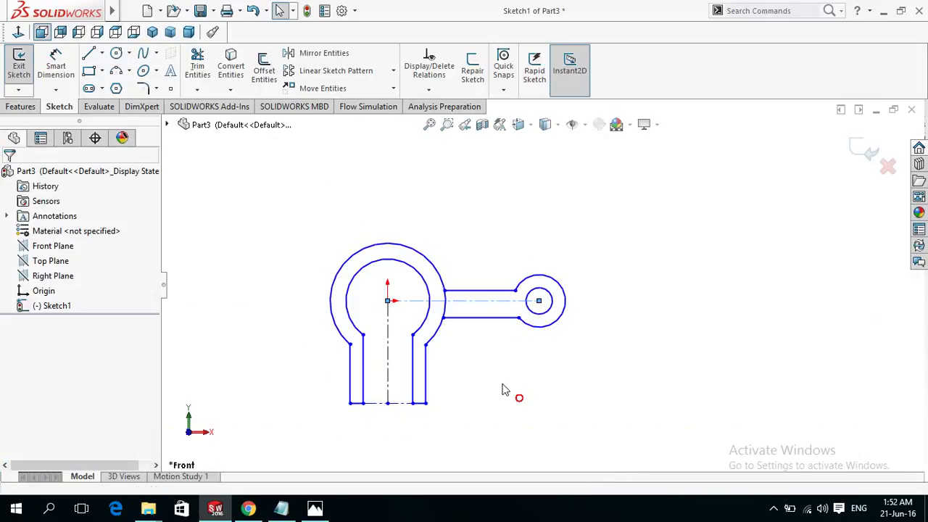
Compare the sketch against the MXpfc reference drawing, then return to SOLIDWORKS
left_click(315, 509)
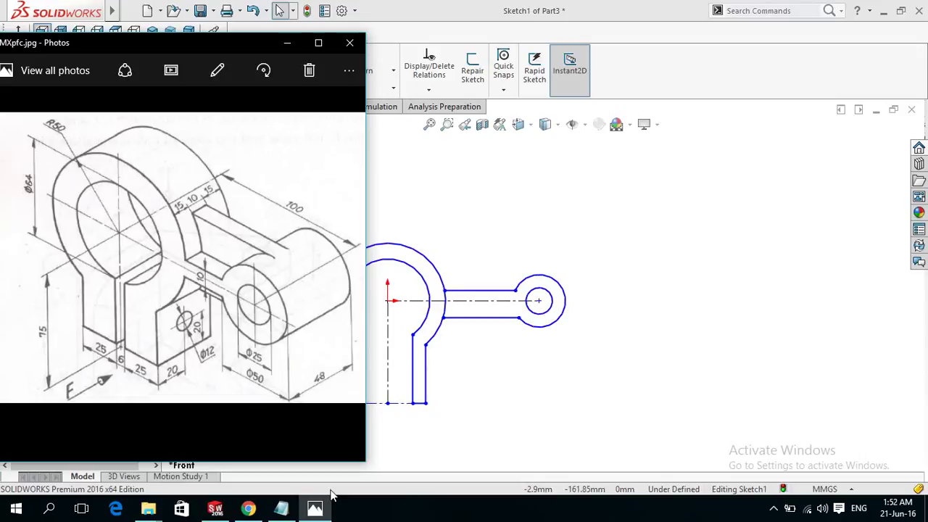
mouse_move(182, 258)
left_click(626, 385)
Set the centre distance between the two bosses to 100 mm
key("d")
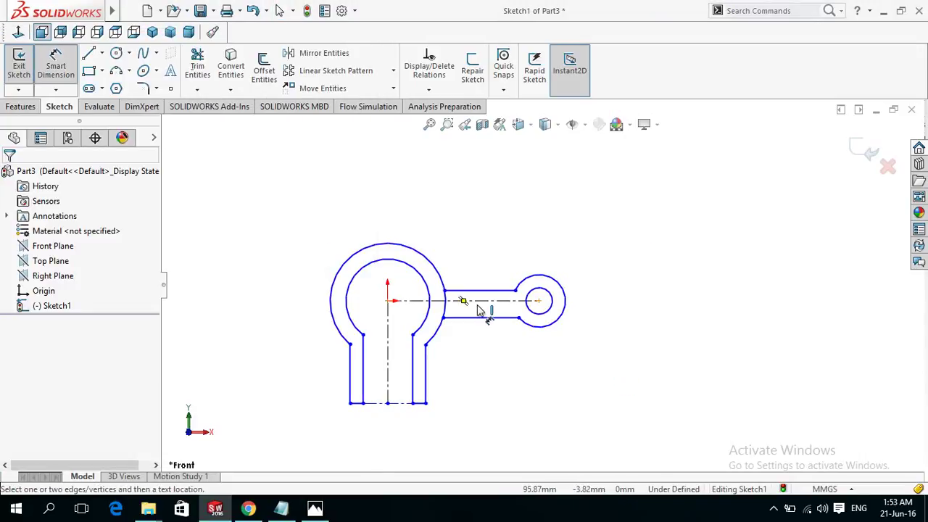
left_click(478, 308)
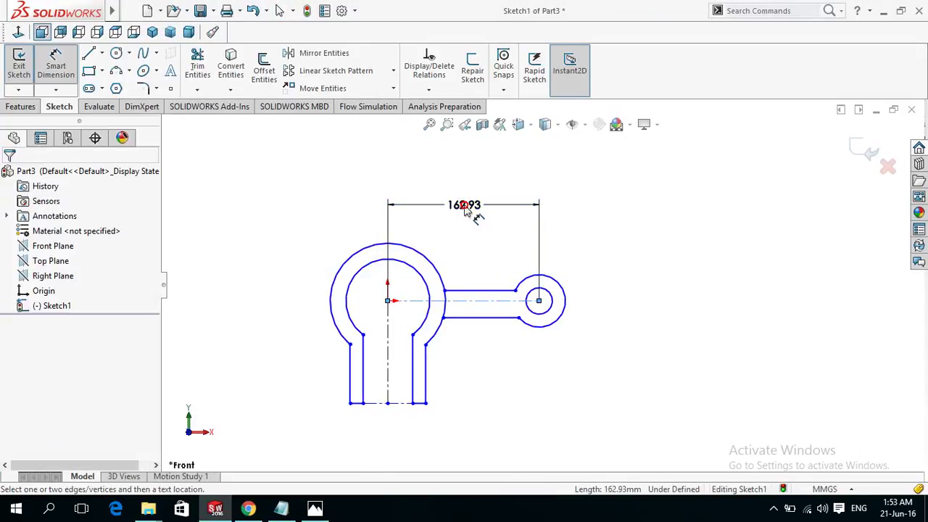
left_click(465, 208)
type("10")
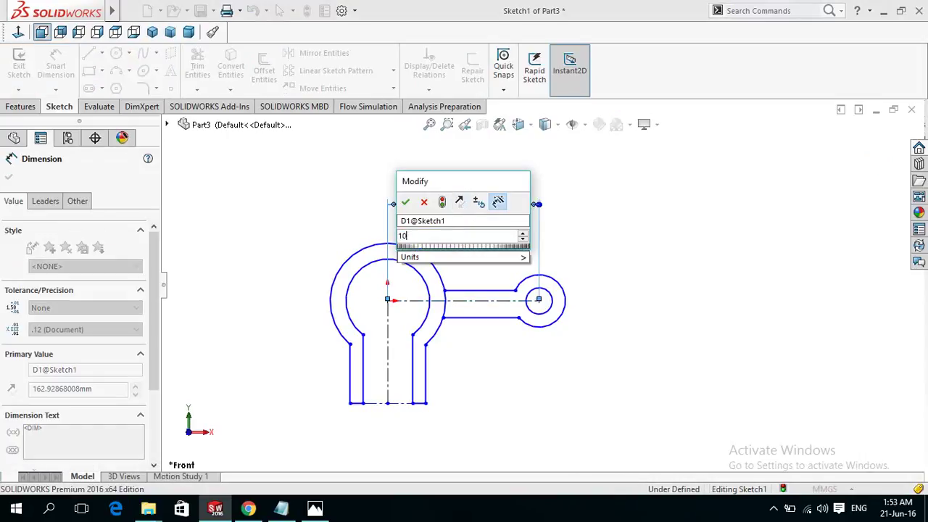
type("0")
key("Return")
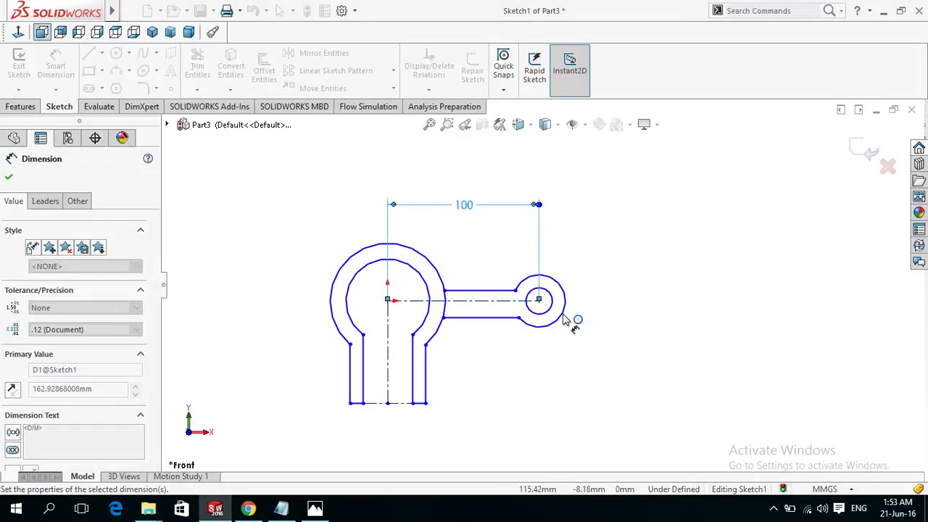
Give the small boss an R25 outer radius and a Ø25 hole
left_click(564, 319)
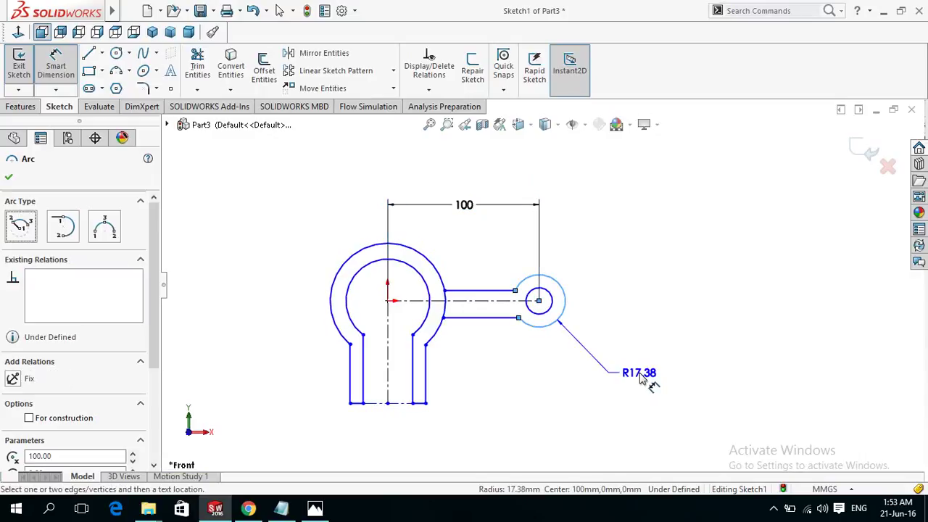
left_click(641, 380)
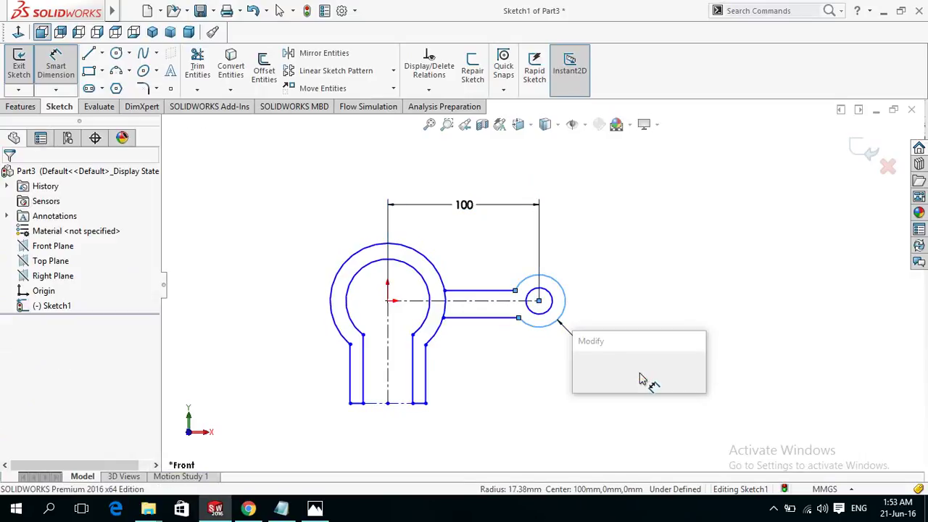
type("25")
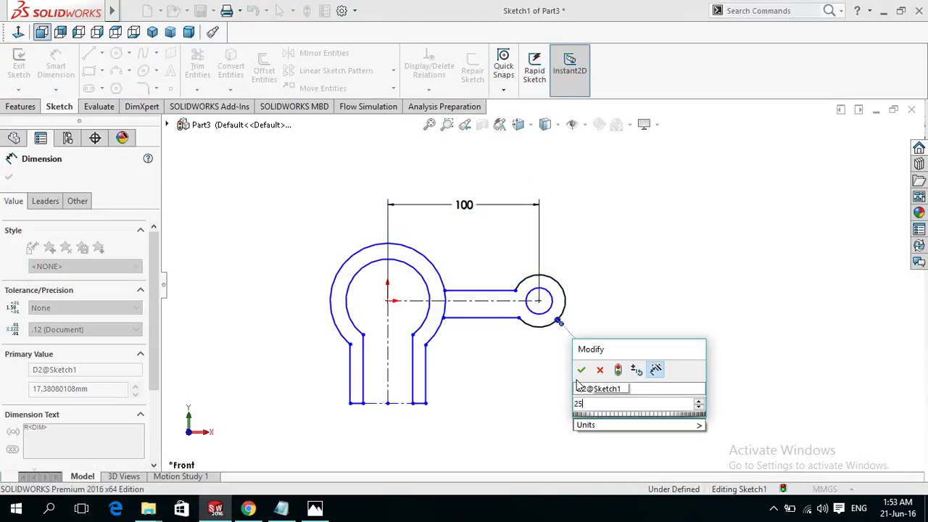
left_click(580, 370)
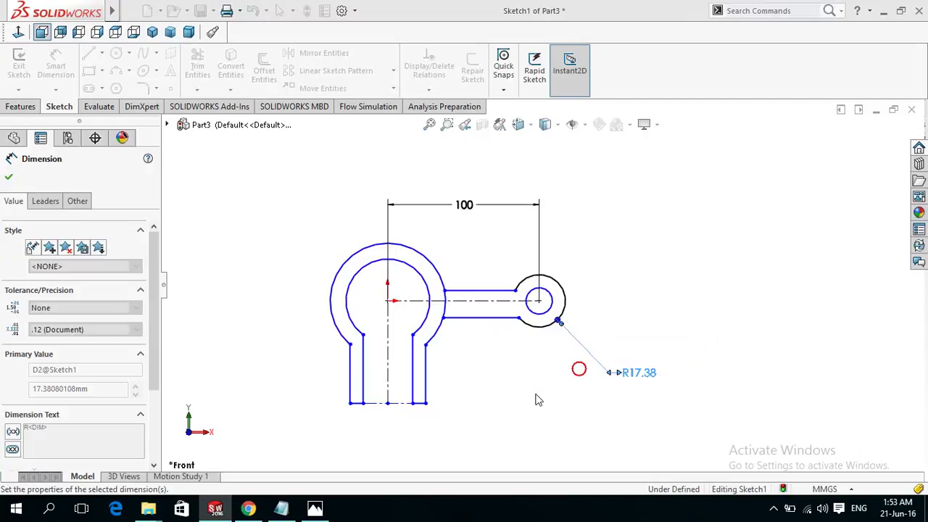
left_click(545, 313)
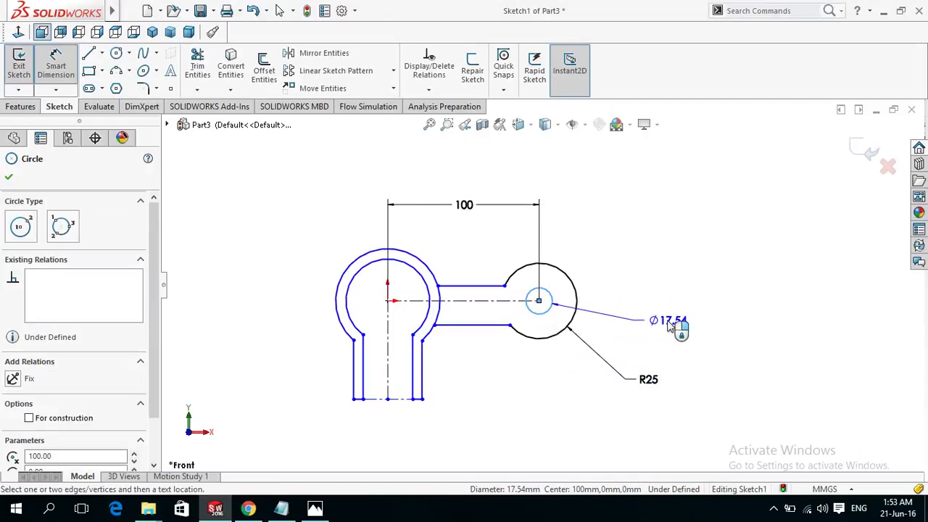
left_click(669, 325)
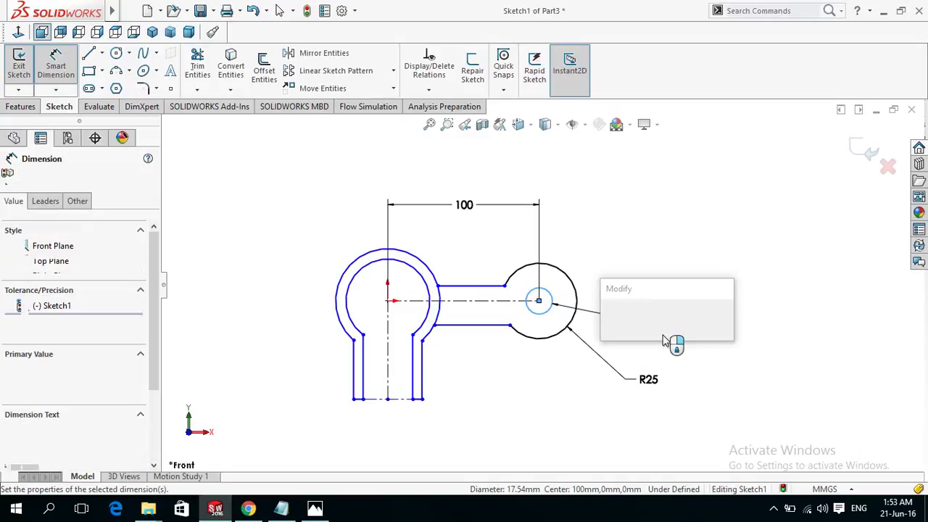
type("25")
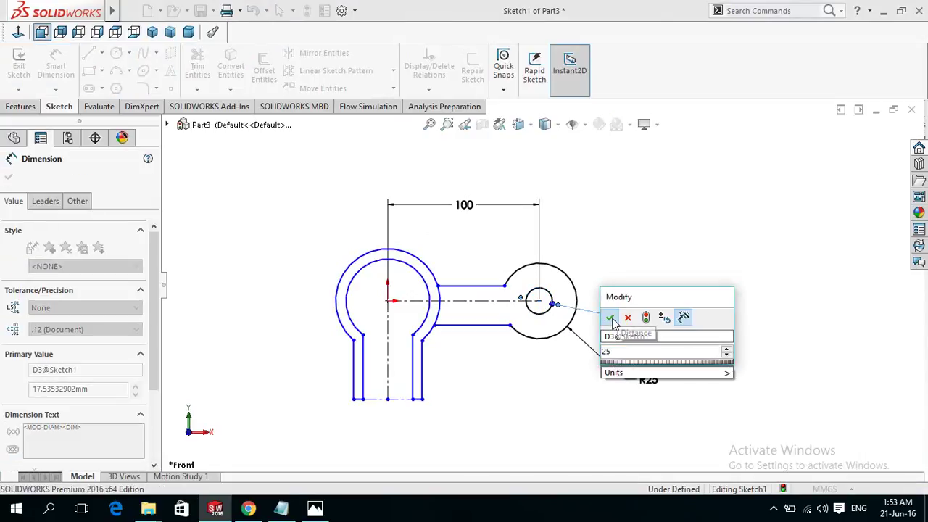
left_click(611, 318)
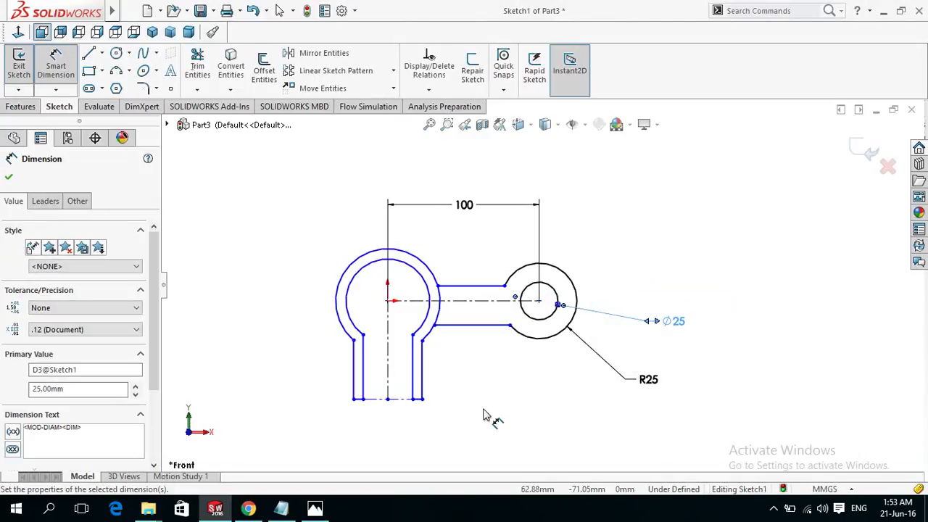
Draw a centerline across the arm's end and one from its midpoint to the small boss centre
left_click(102, 53)
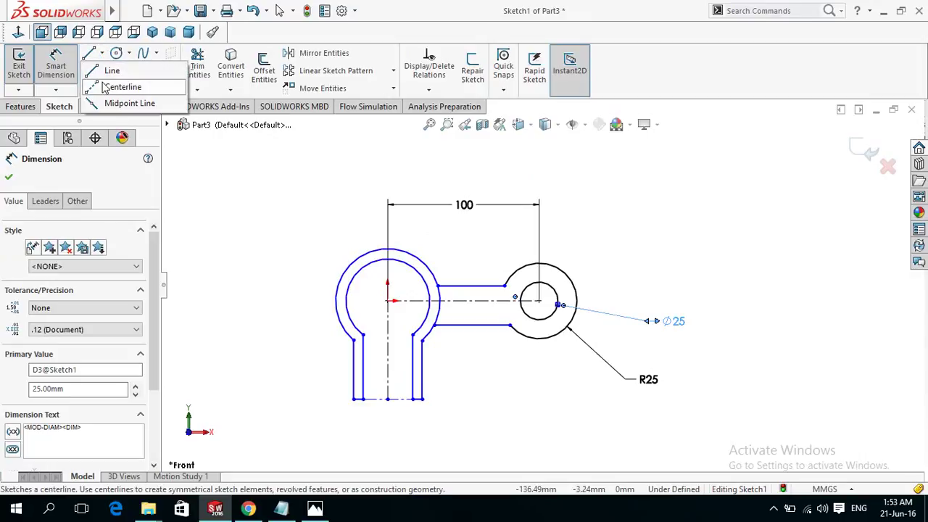
left_click(104, 87)
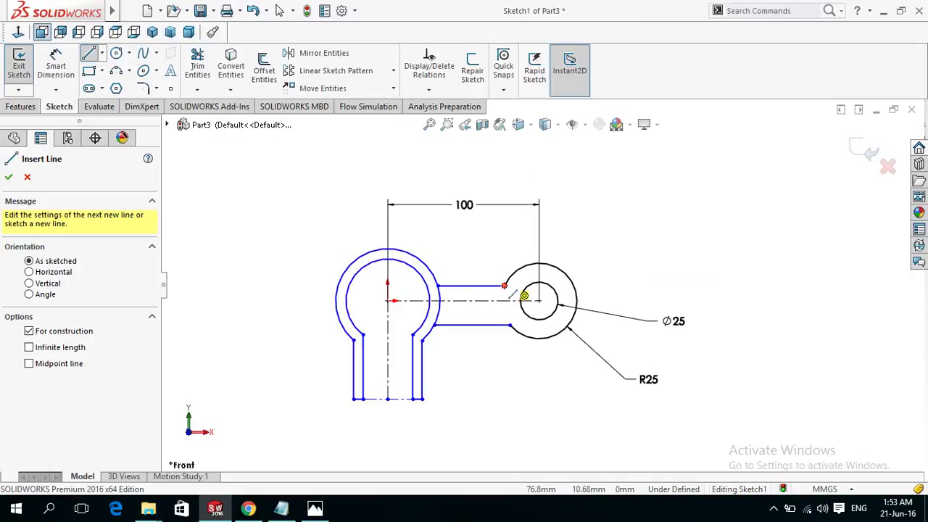
left_click(504, 285)
left_click(509, 325)
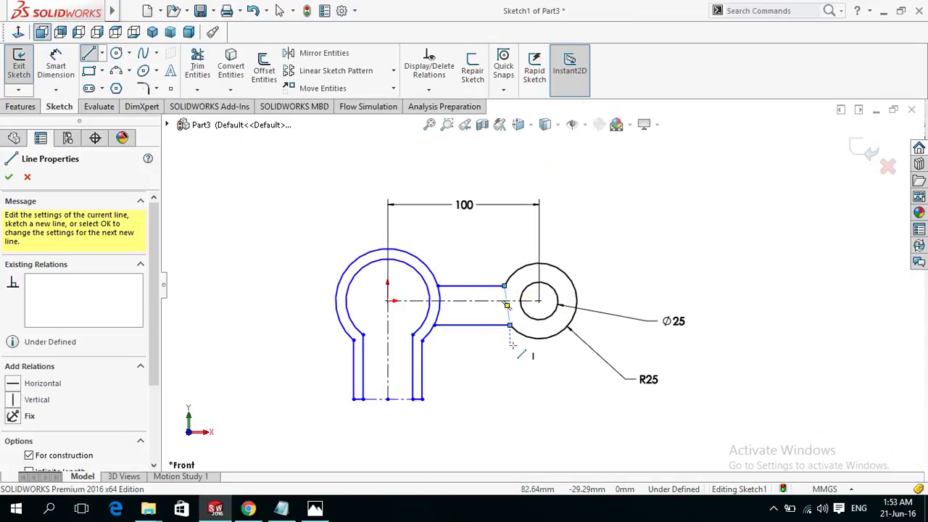
left_click(507, 306)
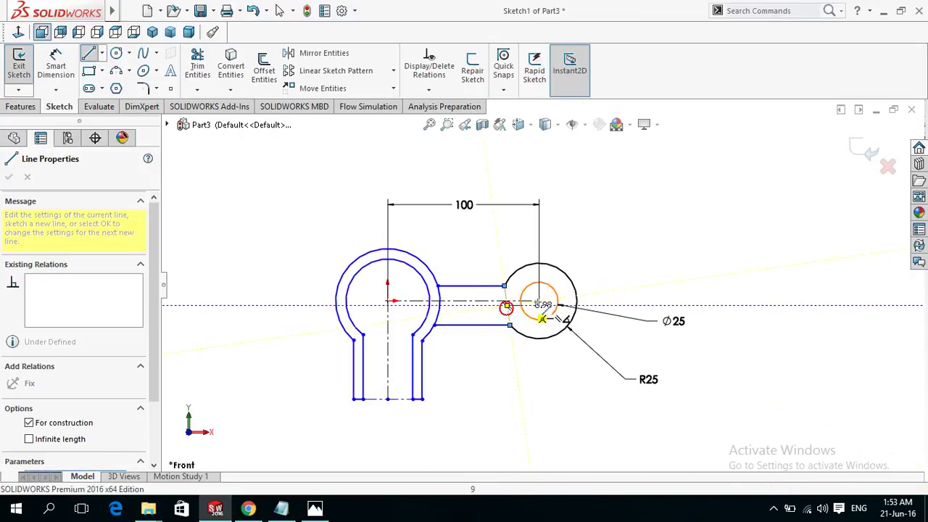
left_click(539, 301)
key("Escape")
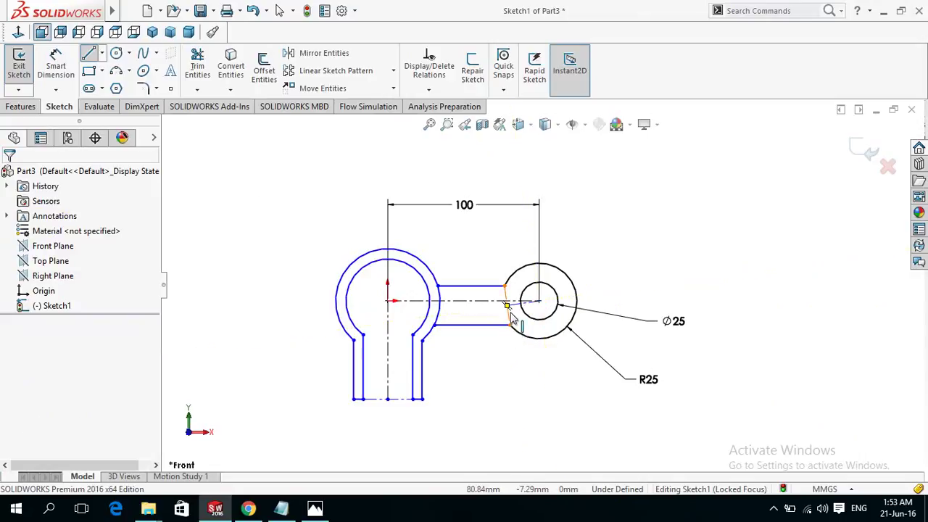
Make the boss centerline horizontal and the arm-end line vertical, then recheck the reference drawing
left_click(508, 312)
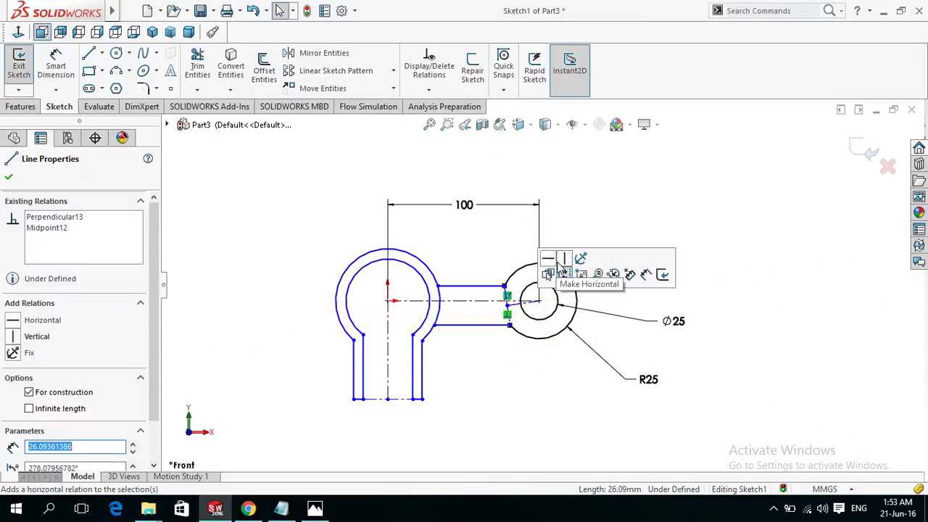
left_click(547, 258)
left_click(511, 308)
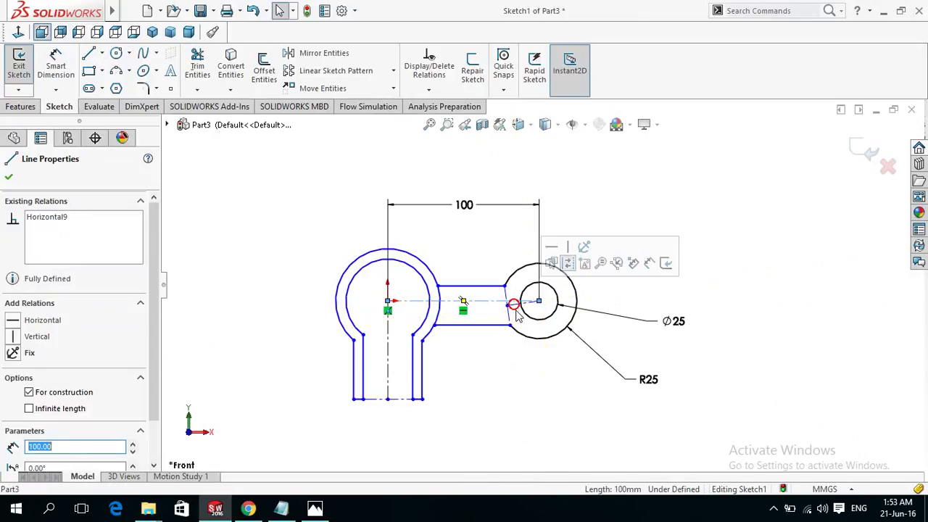
left_click(508, 309)
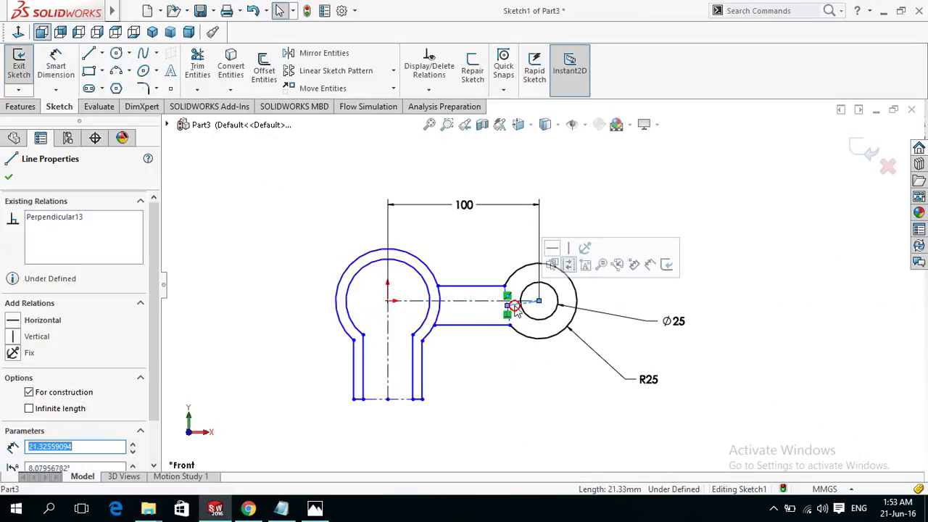
left_click(570, 250)
left_click(501, 366)
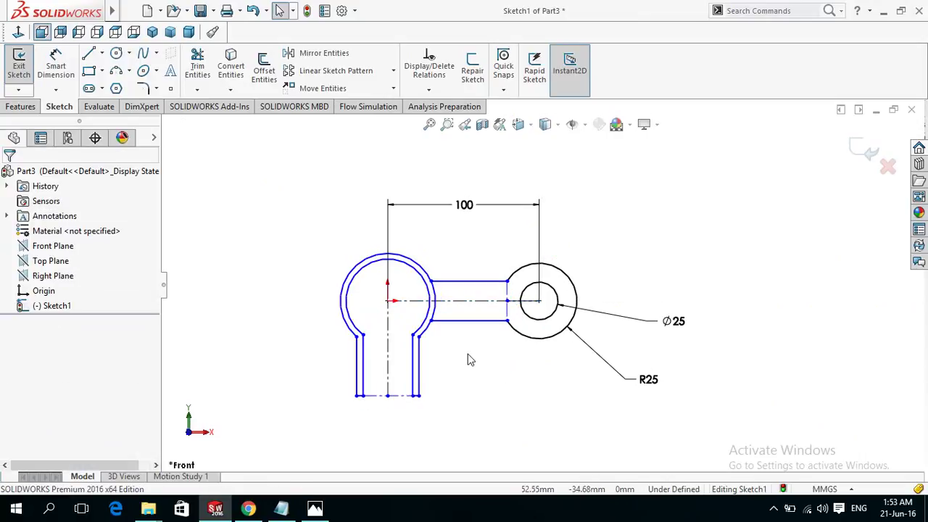
key("z")
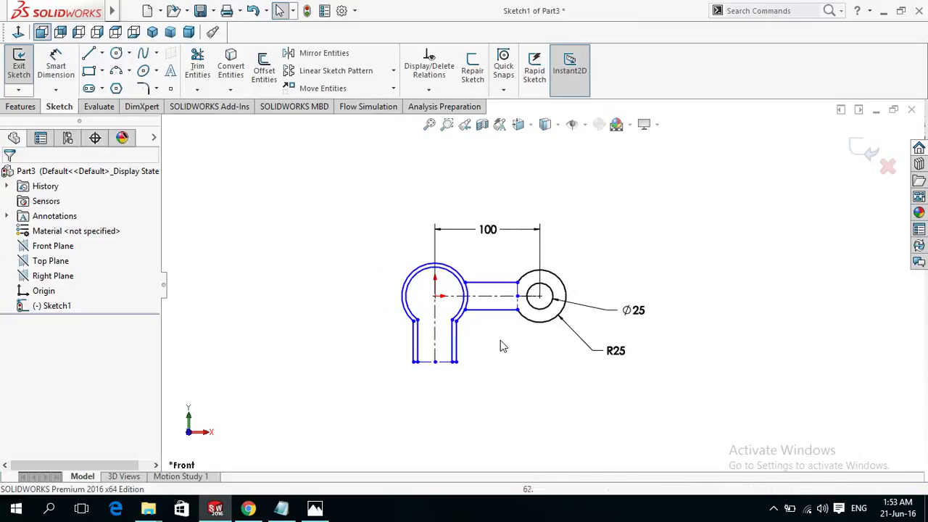
scroll(501, 340, "down", 1)
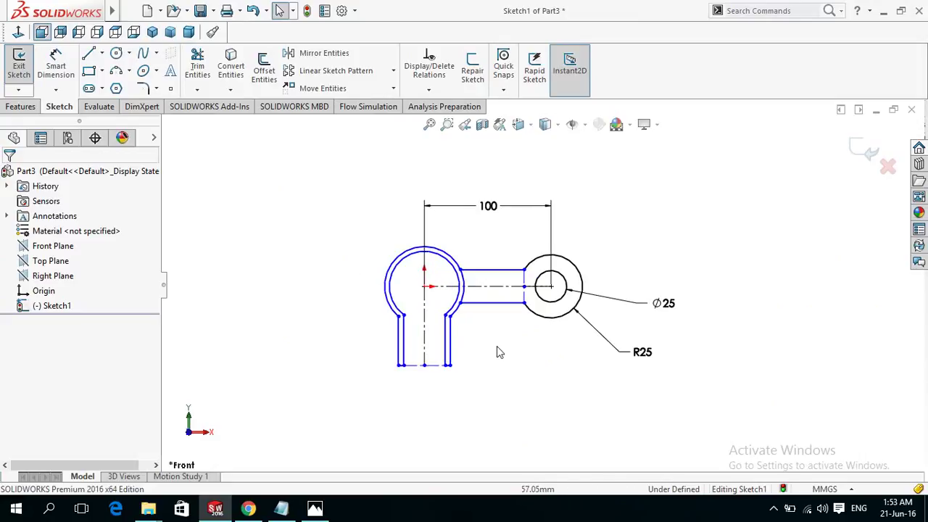
left_click(315, 508)
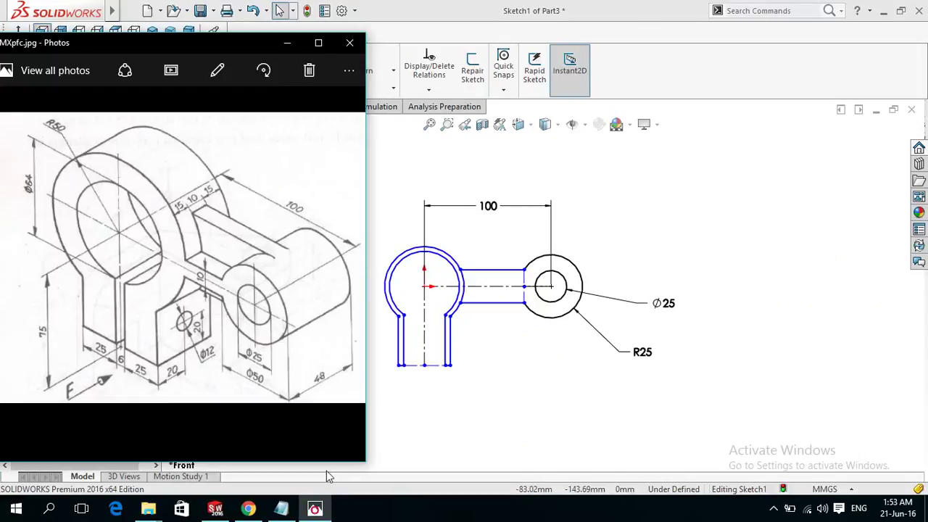
left_click(449, 6)
Add a 6 mm dimension to the bottom line of the legs
key("d")
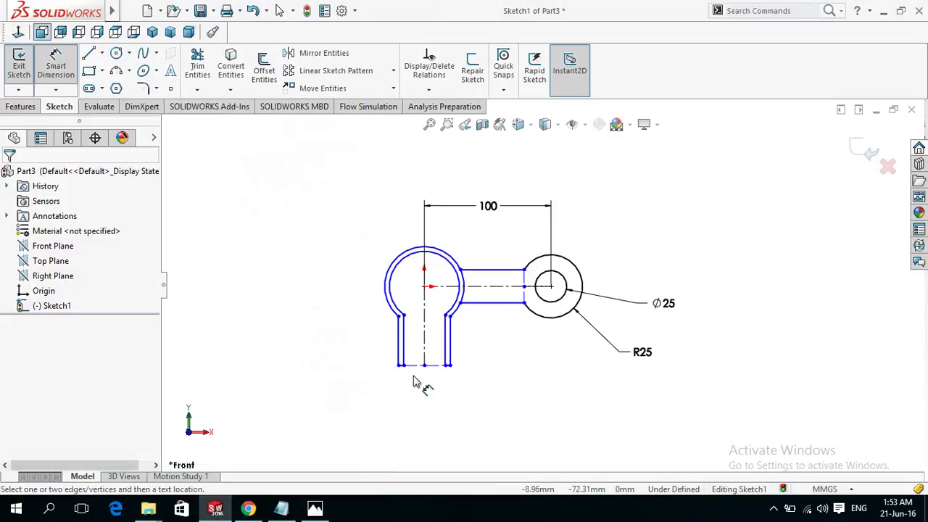
left_click(415, 365)
left_click(419, 411)
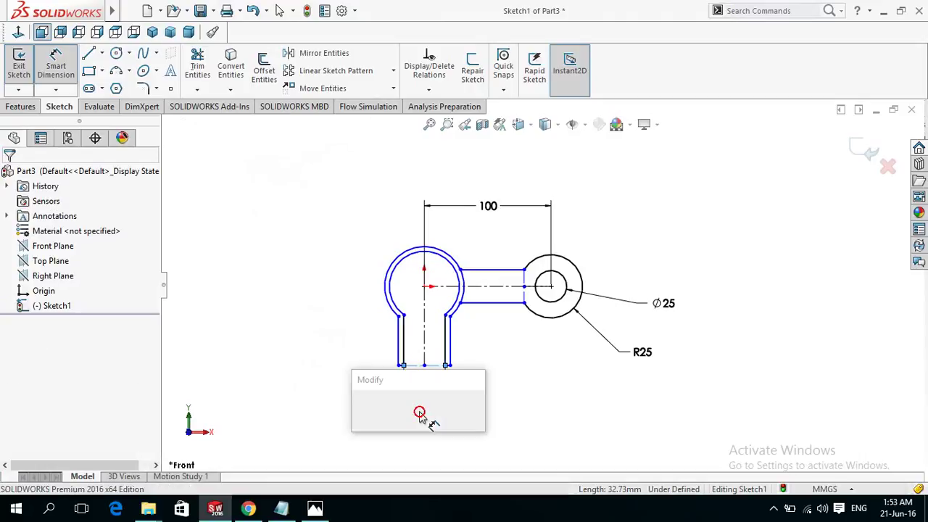
type("6")
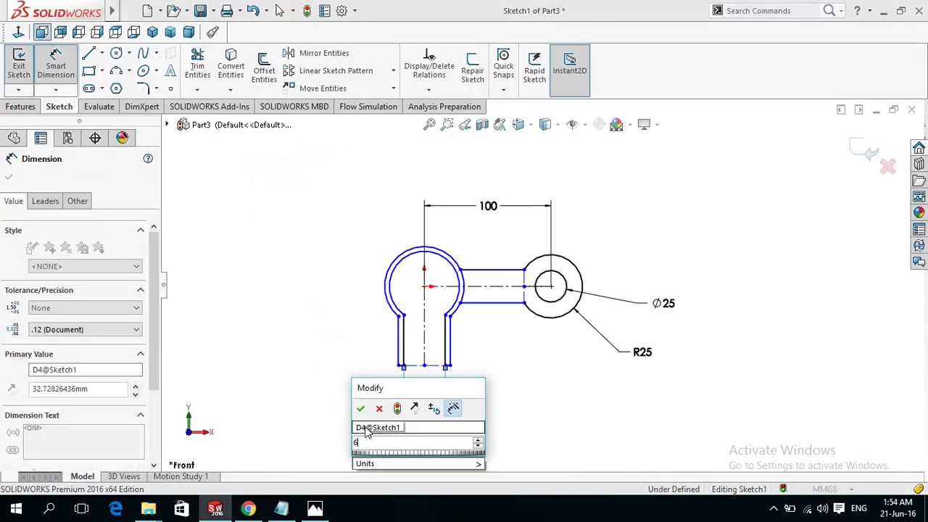
key("Escape")
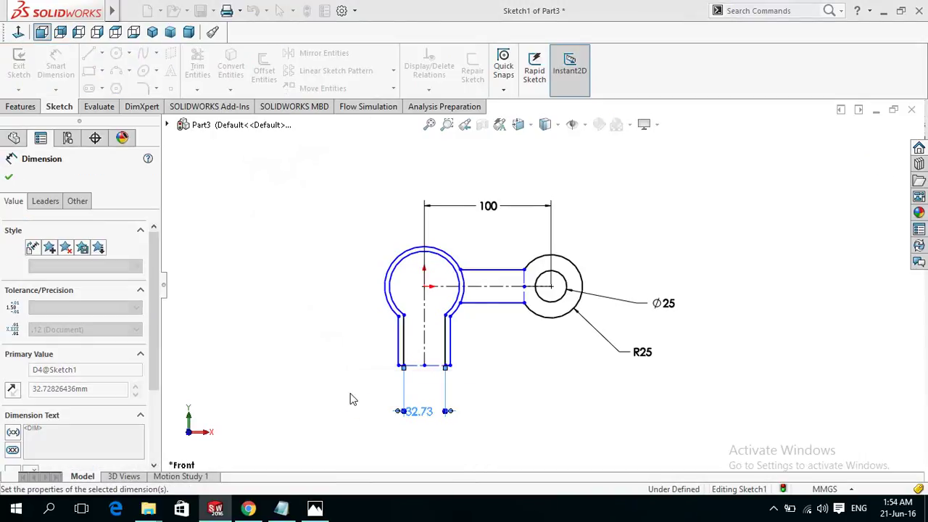
Dimension the left and right leg widths to 25 mm each
left_click(407, 365)
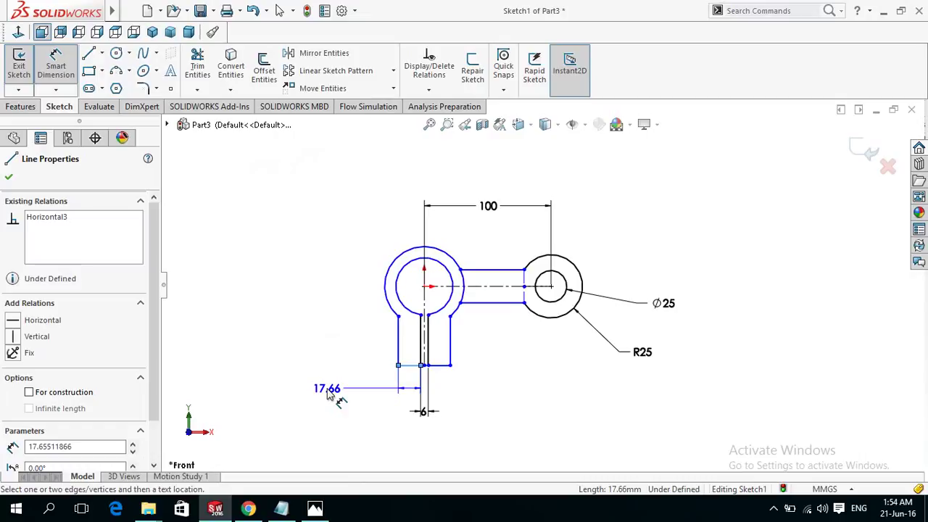
left_click(327, 392)
type("2")
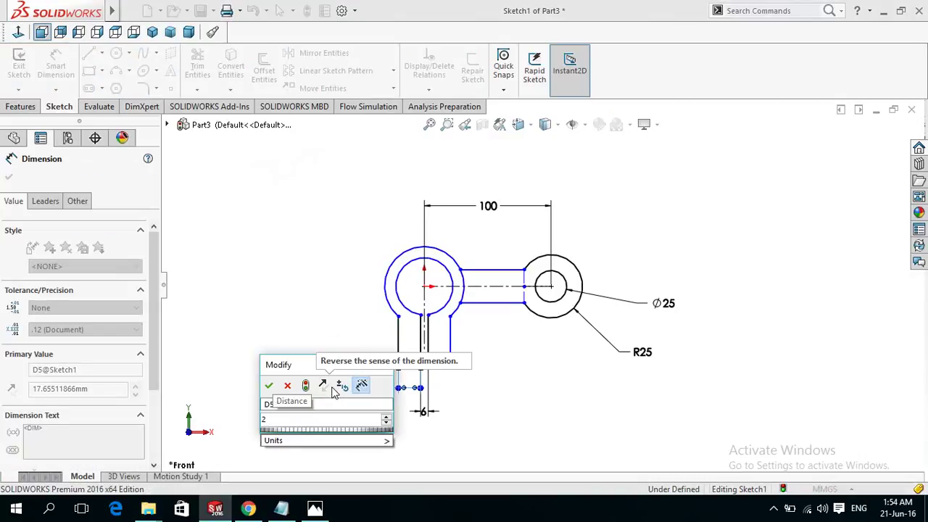
type("5")
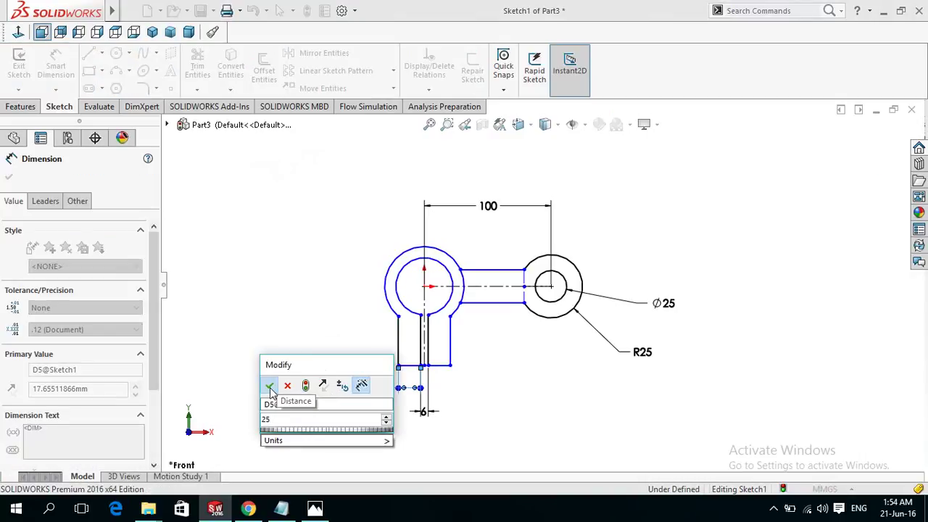
left_click(270, 388)
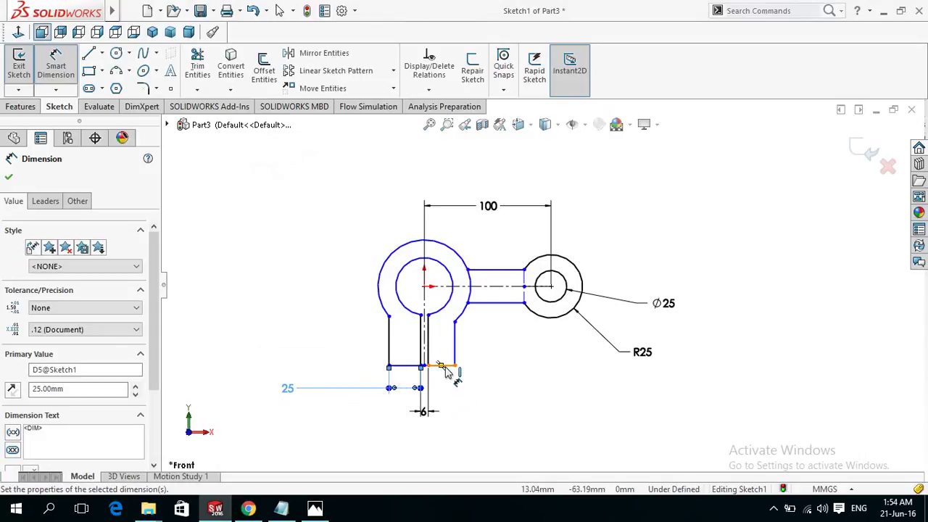
left_click(445, 368)
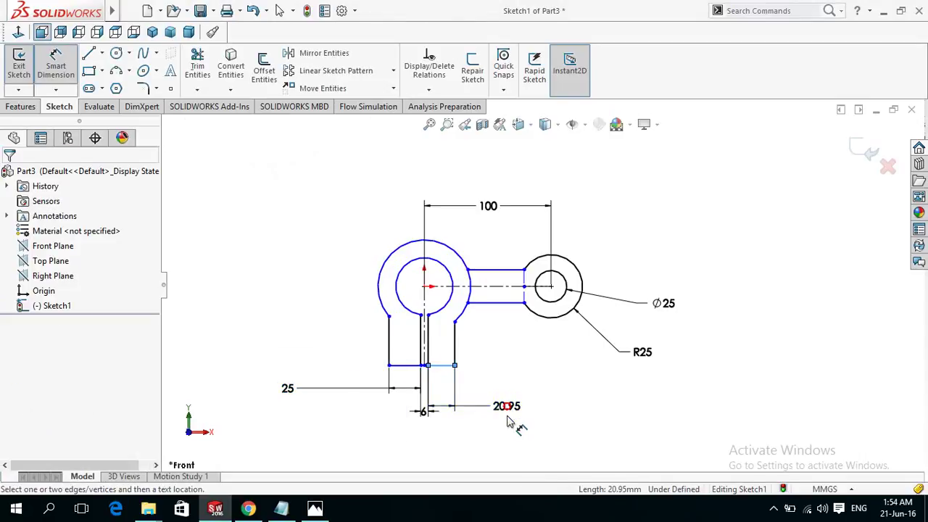
left_click(508, 424)
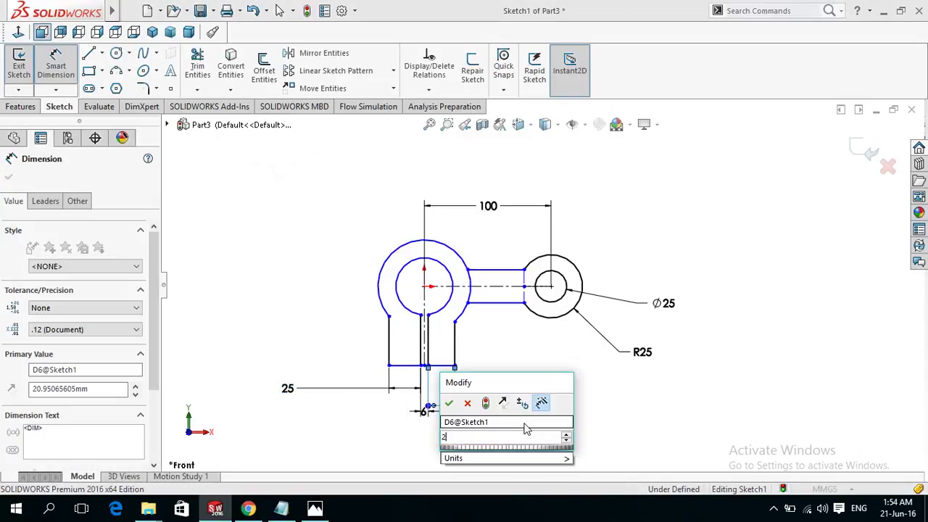
type("25")
left_click(449, 403)
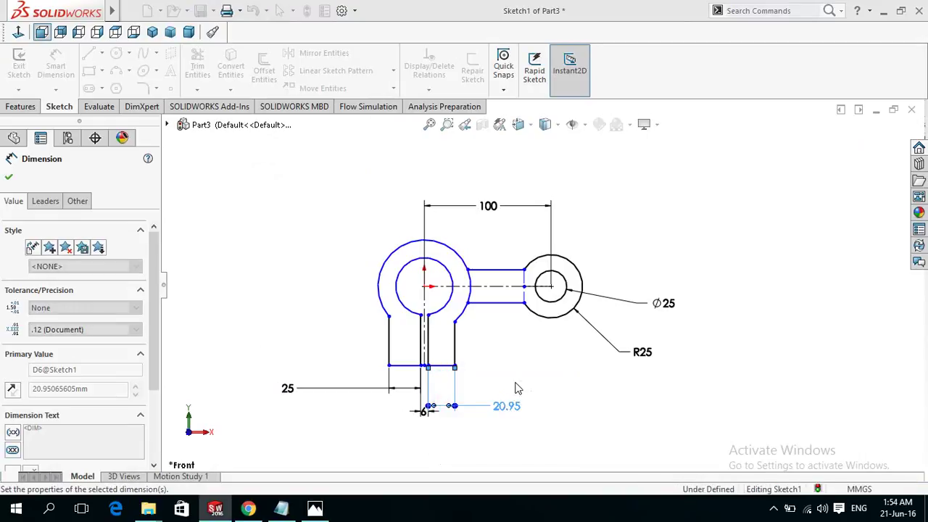
left_click(314, 510)
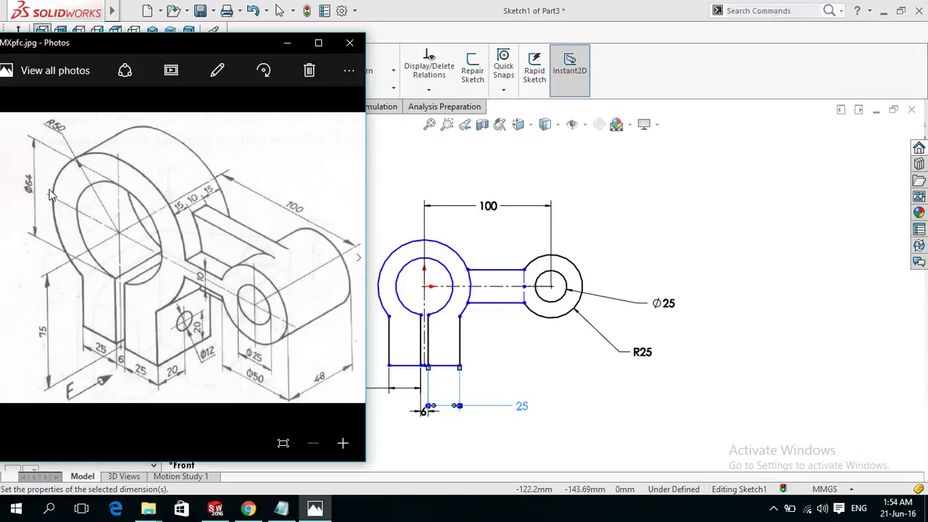
Dimension the ring's outer arc to radius 50 and its inner circle to radius 32
left_click(528, 6)
right_click_drag(736, 219, 736, 158)
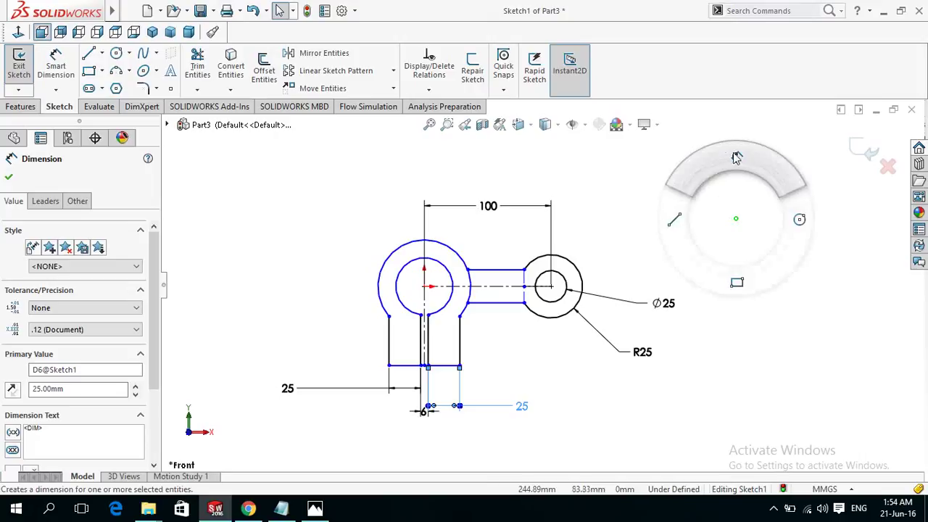
left_click(322, 255)
left_click(290, 258)
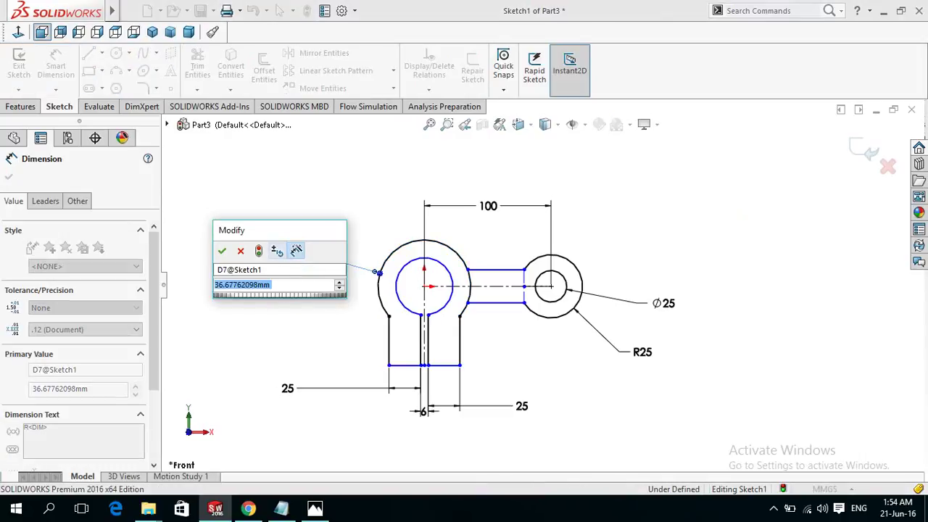
type("50")
key("Return")
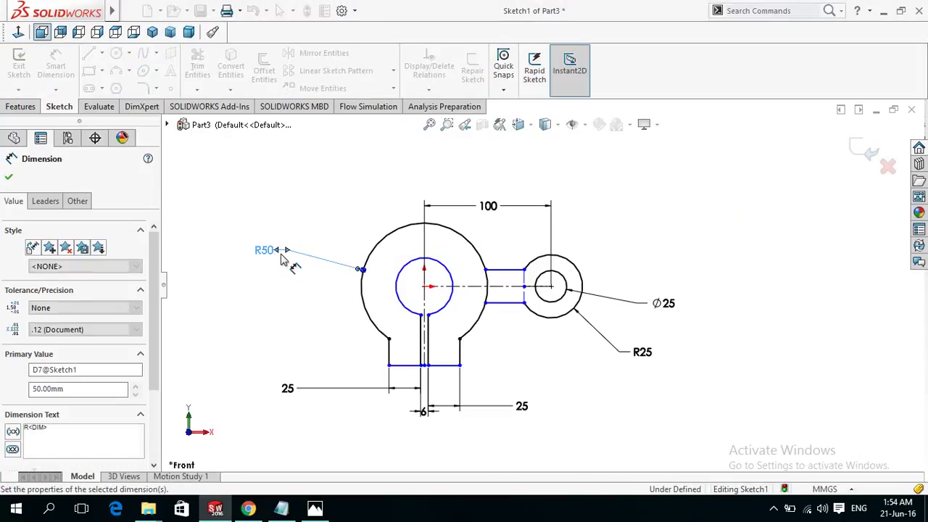
left_click(419, 317)
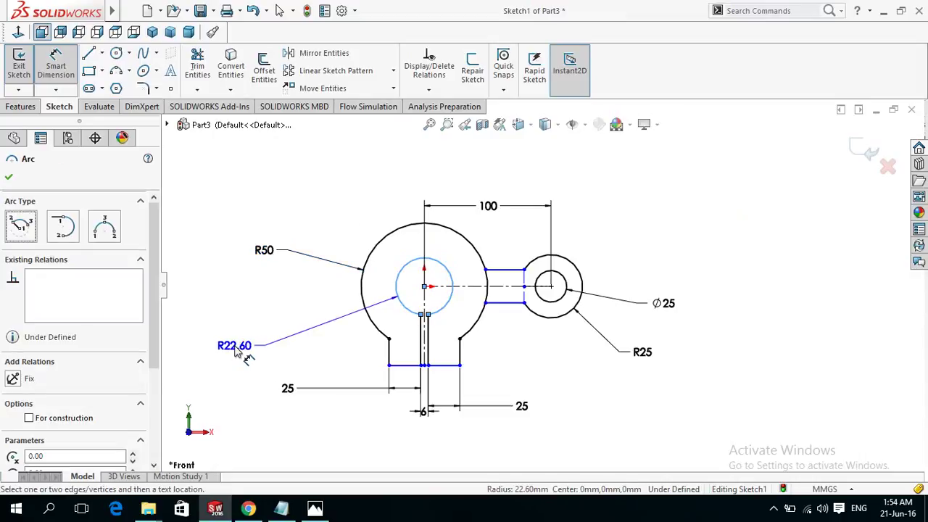
left_click(250, 355)
type("32")
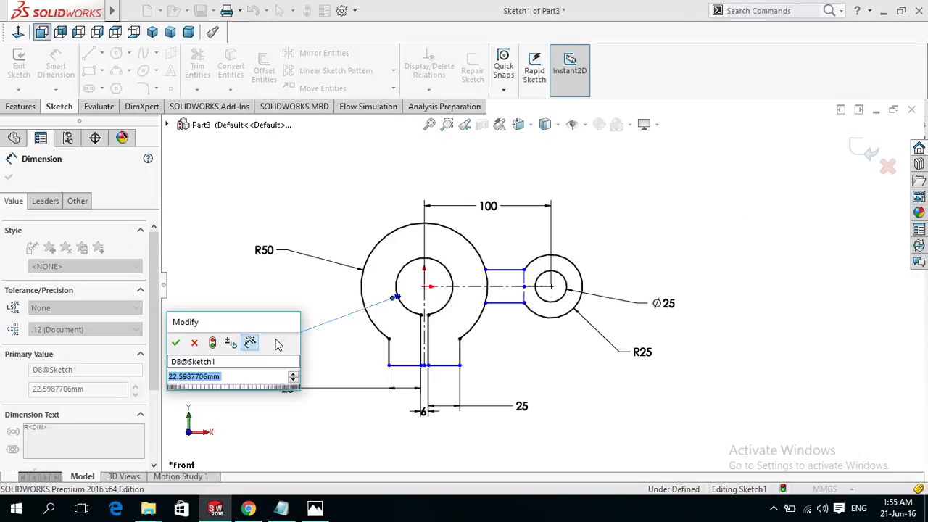
left_click(175, 342)
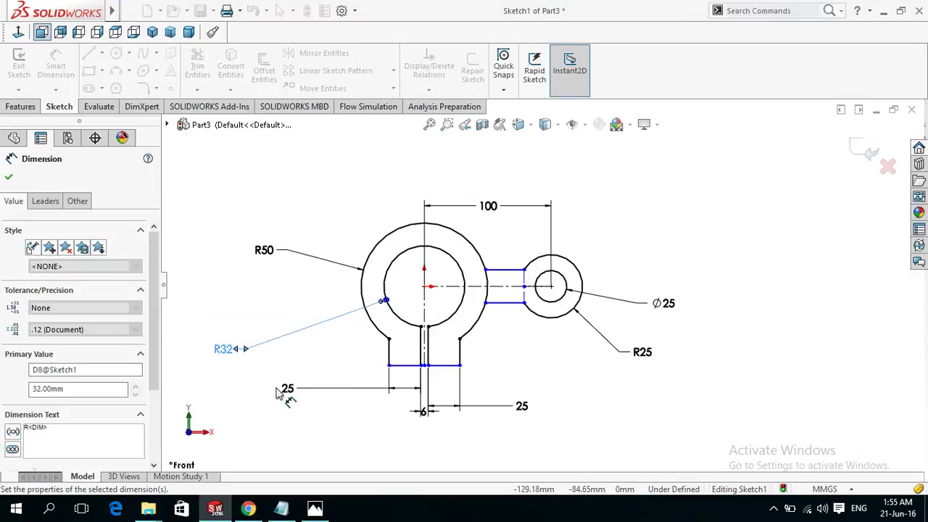
Trim away the ring arc between the two arm lines, then view the isometric reference drawing
left_click(8, 177)
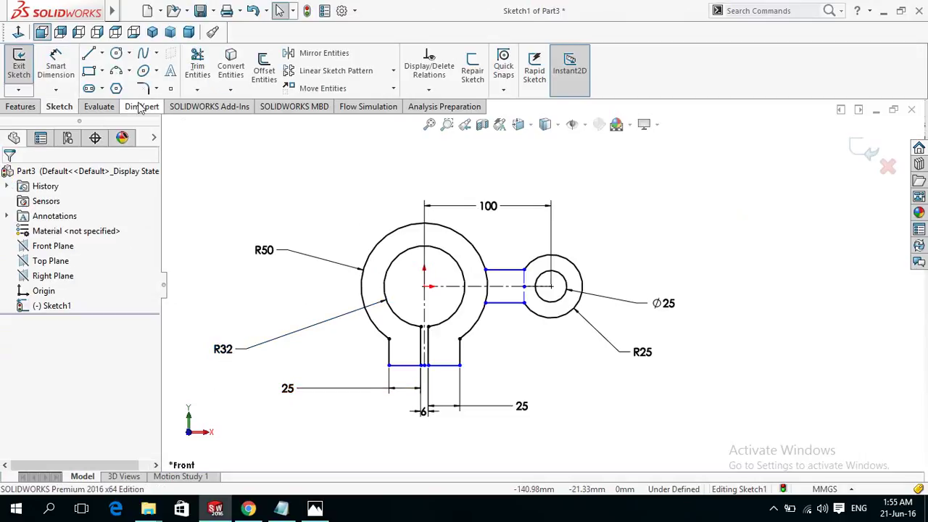
left_click(195, 69)
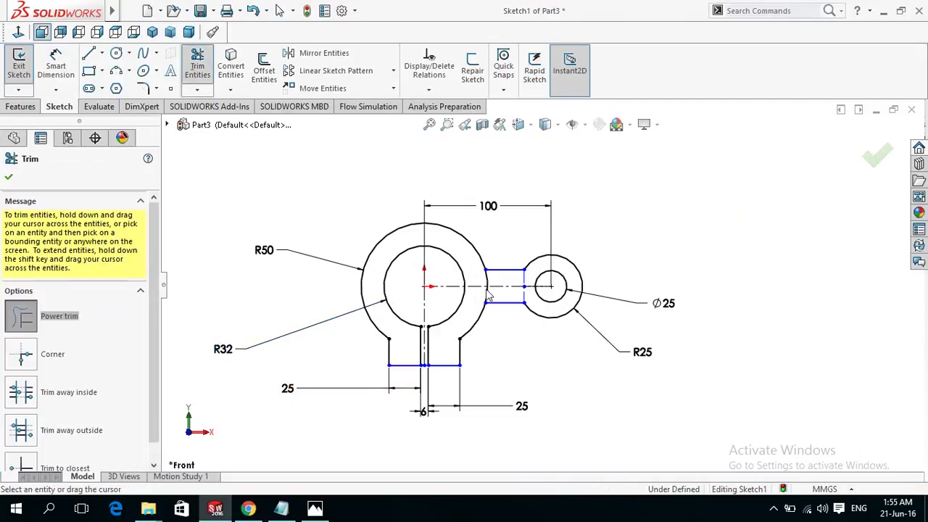
left_click(478, 285)
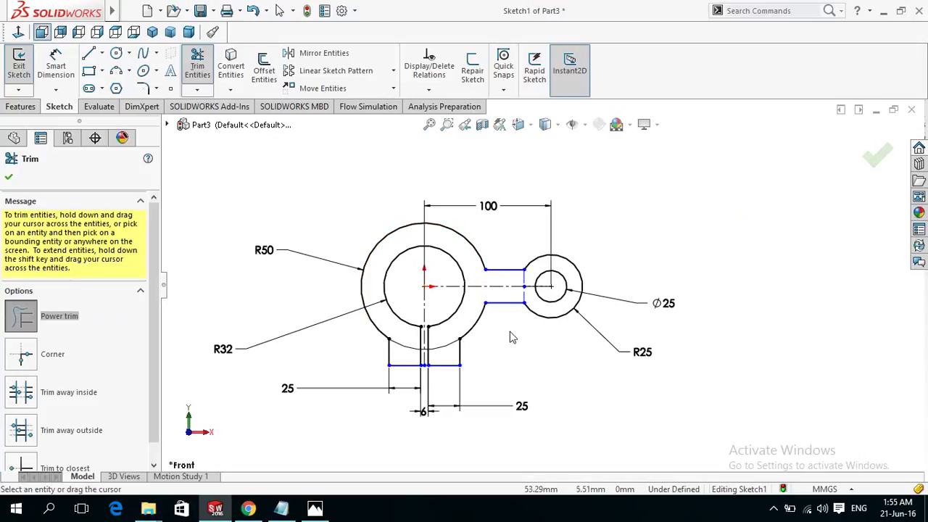
scroll(529, 375, "up", 1)
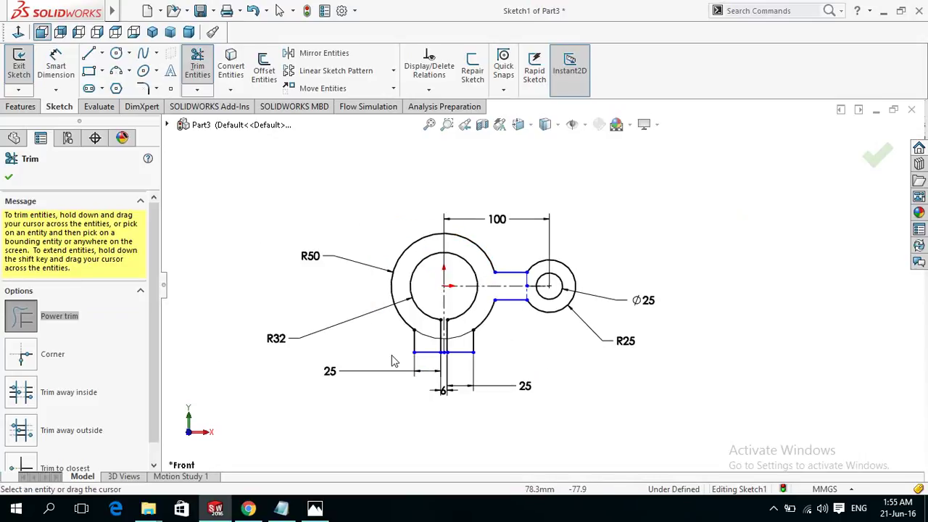
left_click(10, 177)
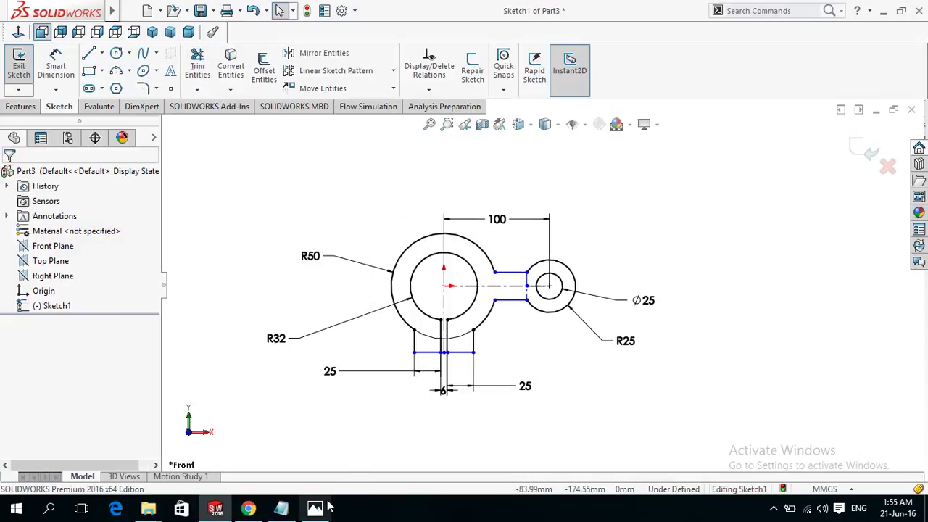
left_click(323, 508)
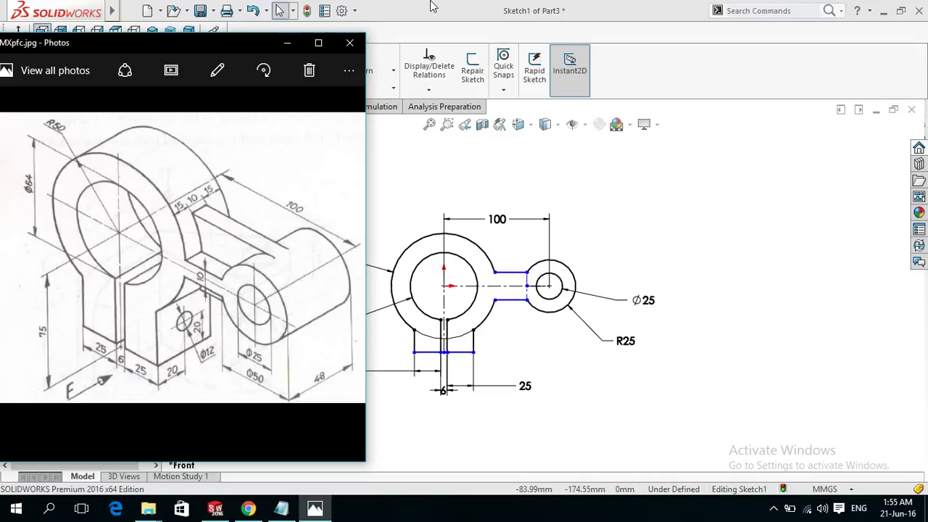
Dimension the gap between the arm's upper and lower lines as 10 mm
left_click(432, 6)
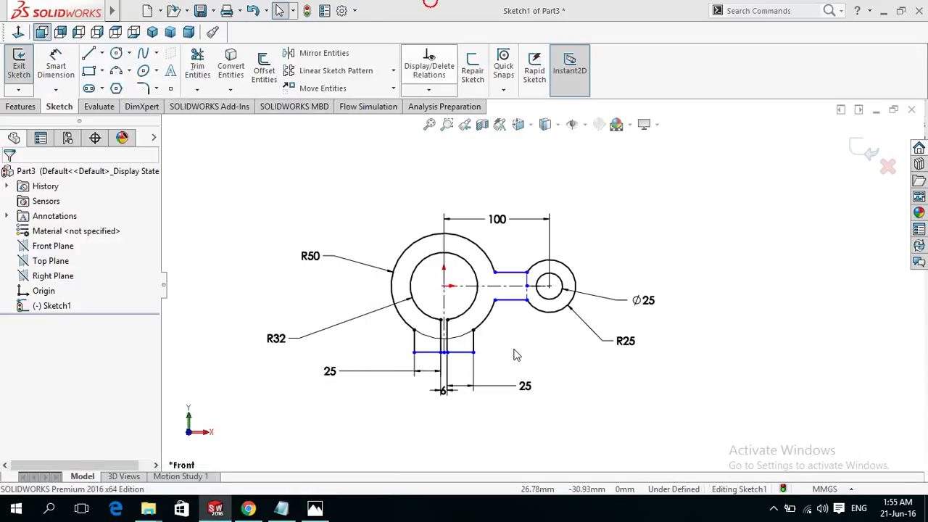
key("d")
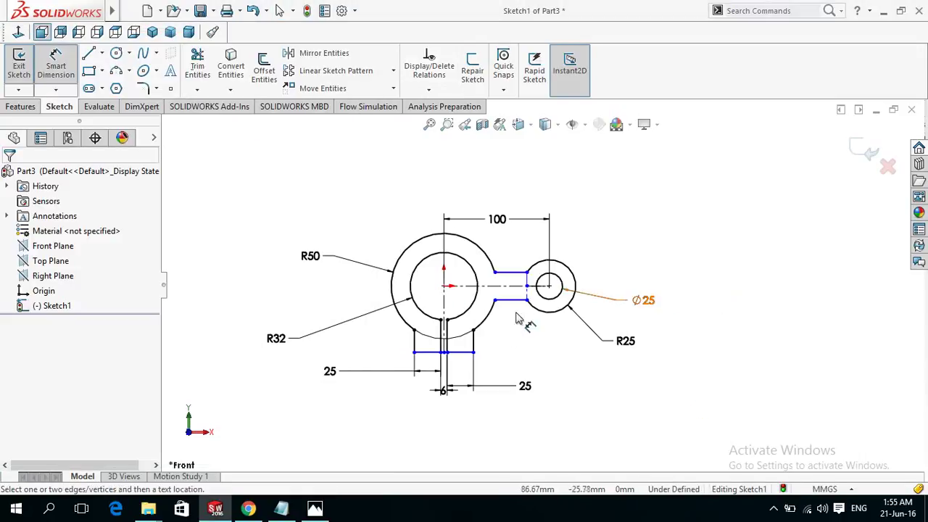
left_click(505, 300)
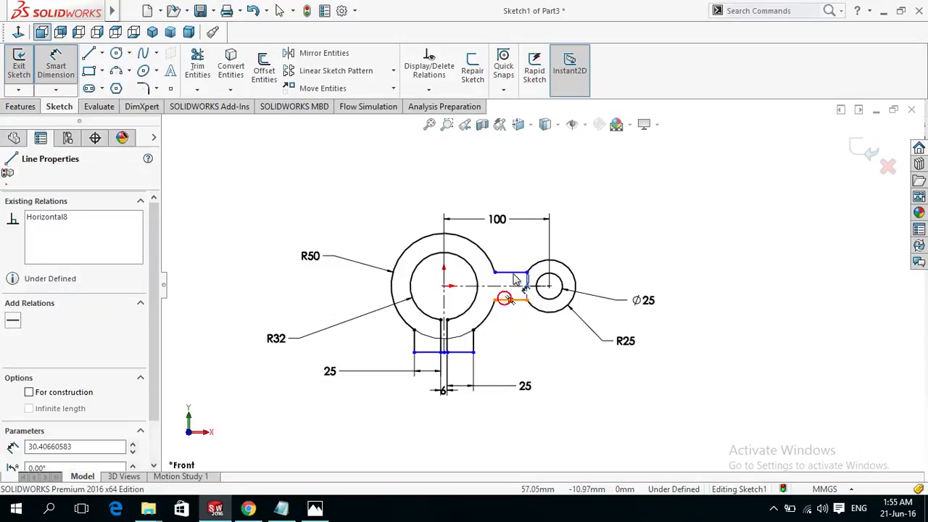
left_click(519, 274)
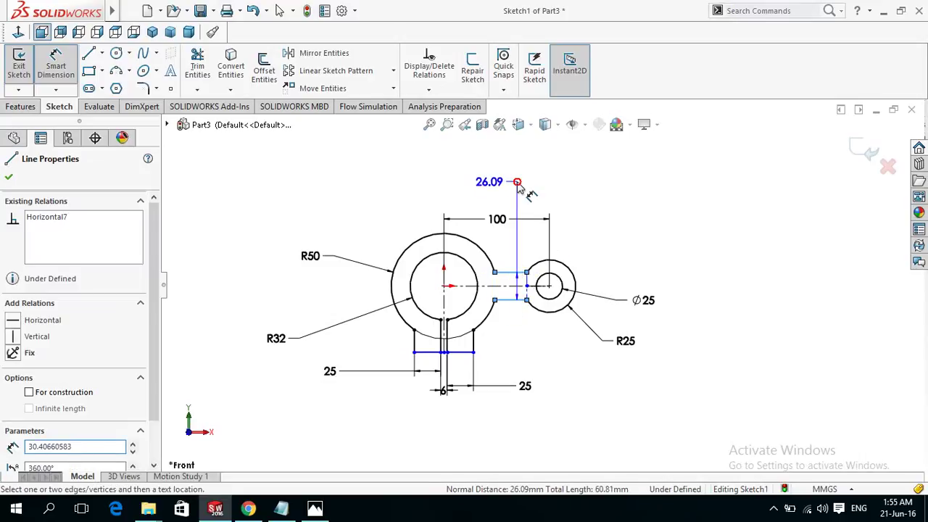
left_click(520, 186)
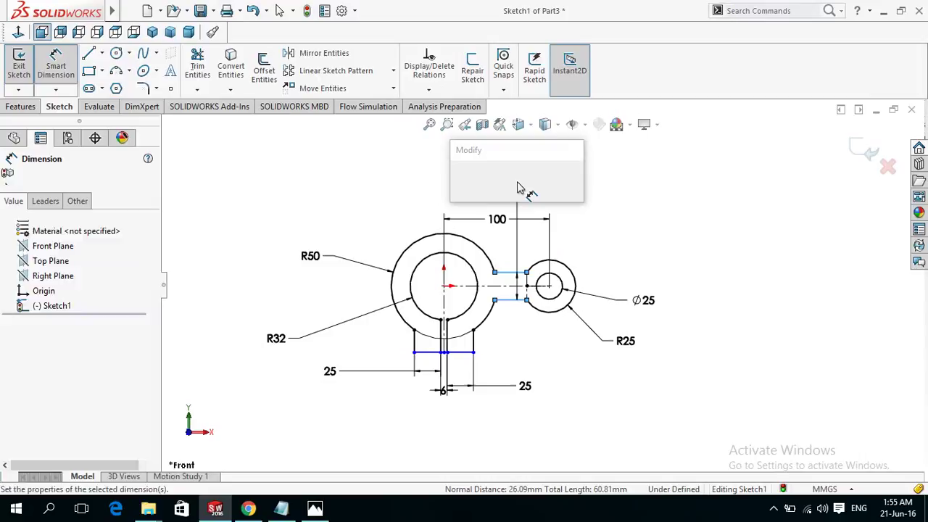
type("10")
key("Return")
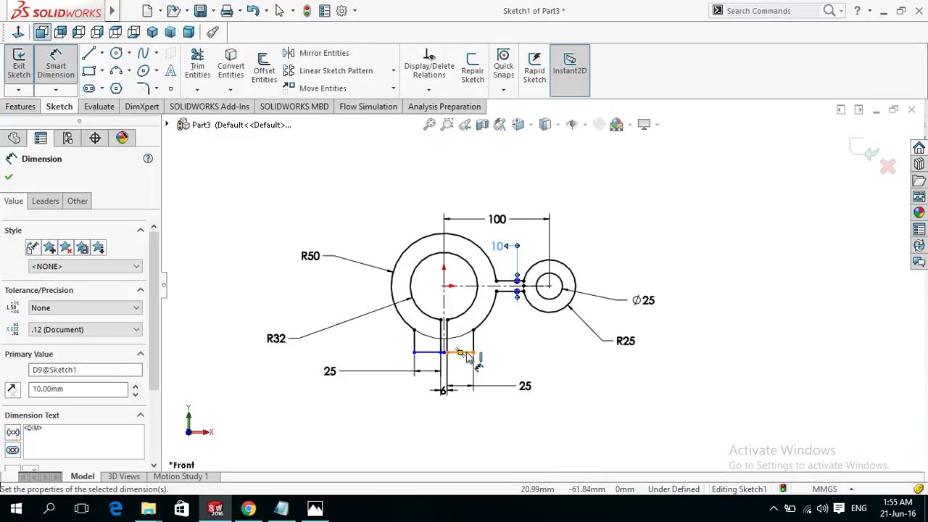
Select the vertical centerline for the leg height and check the reference drawing
scroll(468, 355, "down", 1)
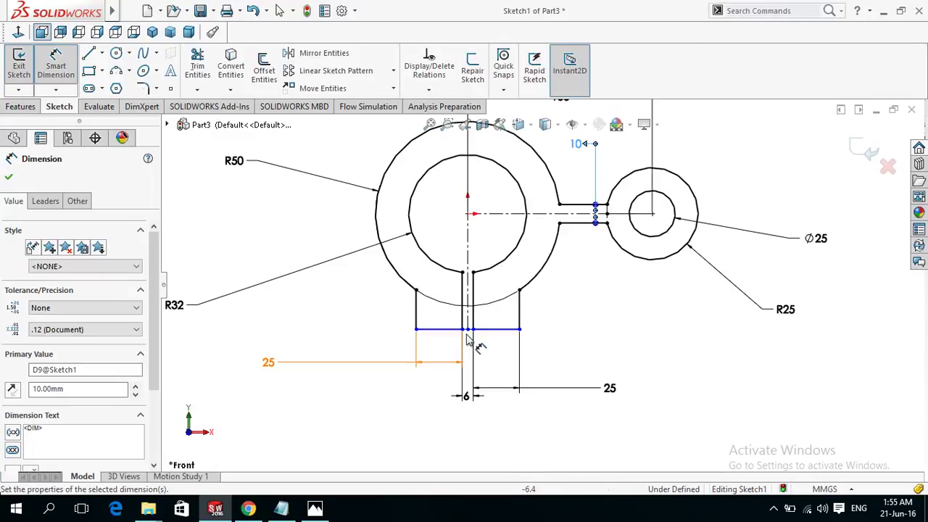
scroll(472, 344, "down", 1)
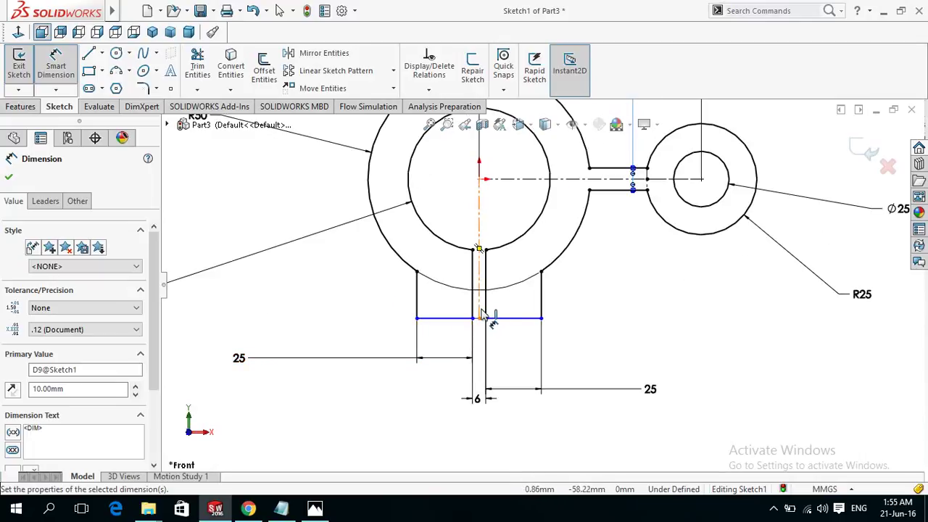
left_click(480, 310)
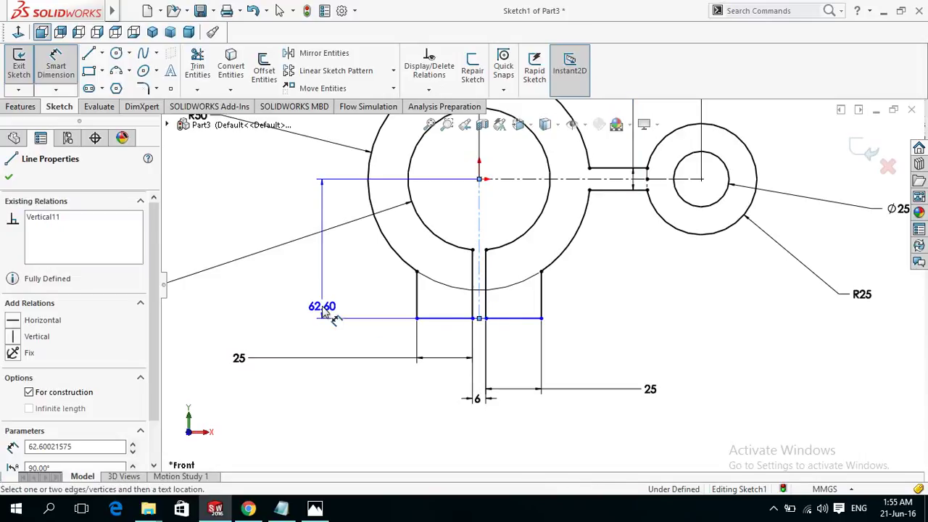
left_click(324, 499)
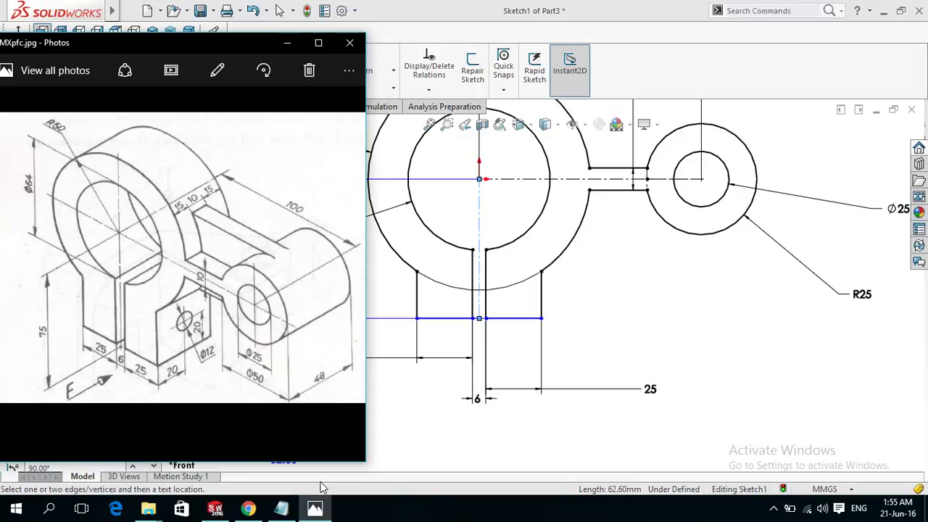
Dimension the vertical centerline as the 75 mm leg height
left_click(425, 6)
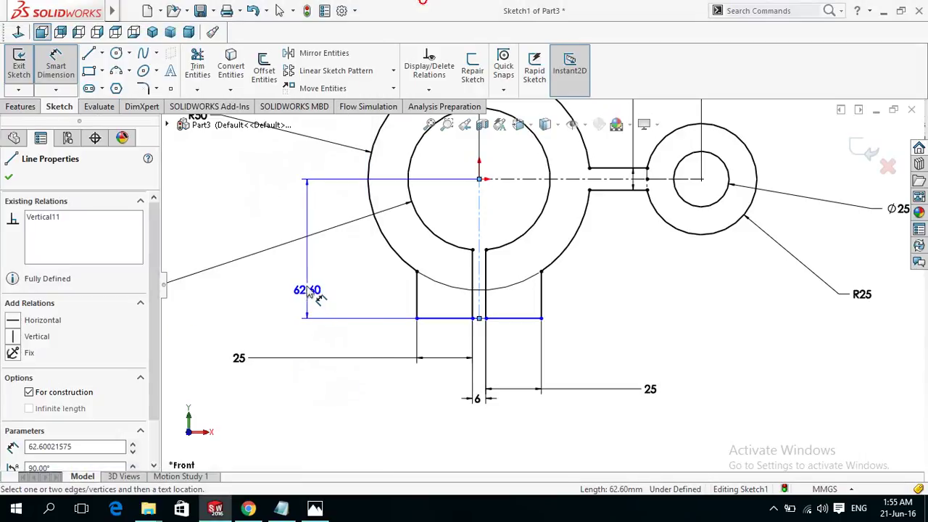
left_click(307, 283)
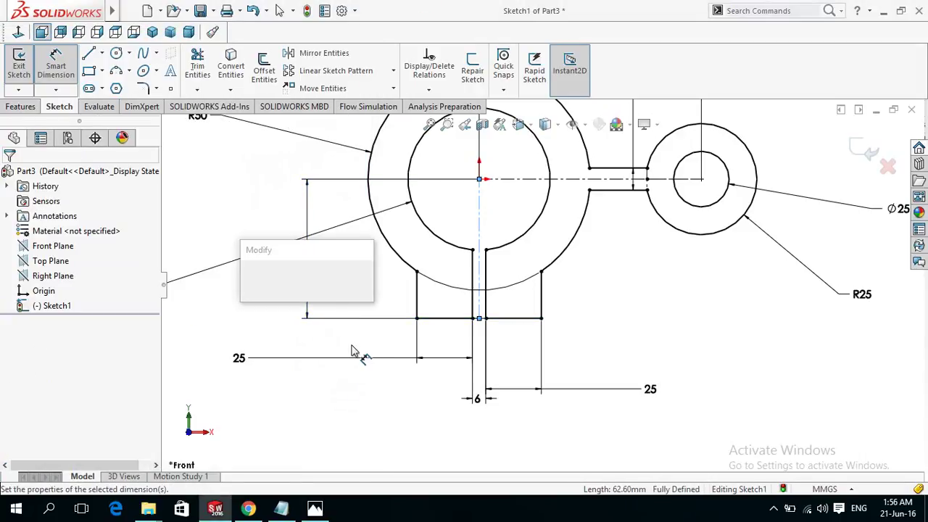
type("75")
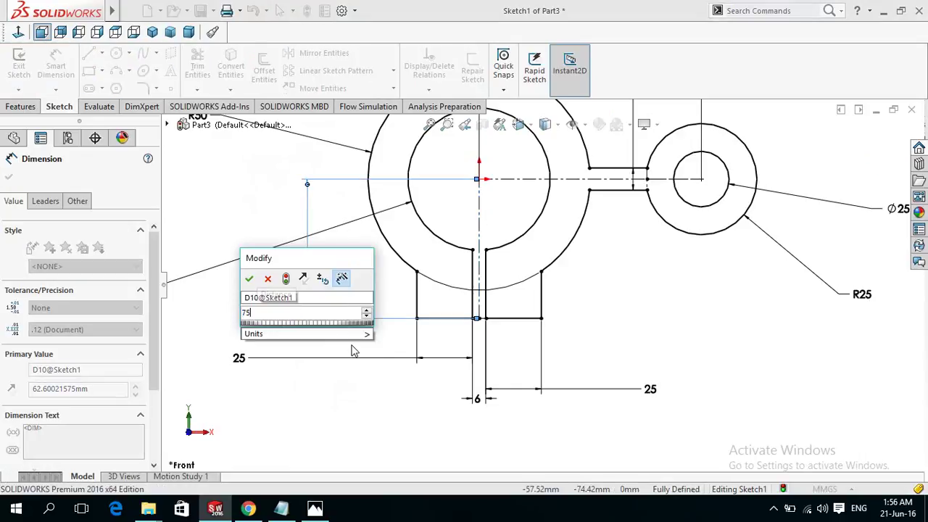
key("Return")
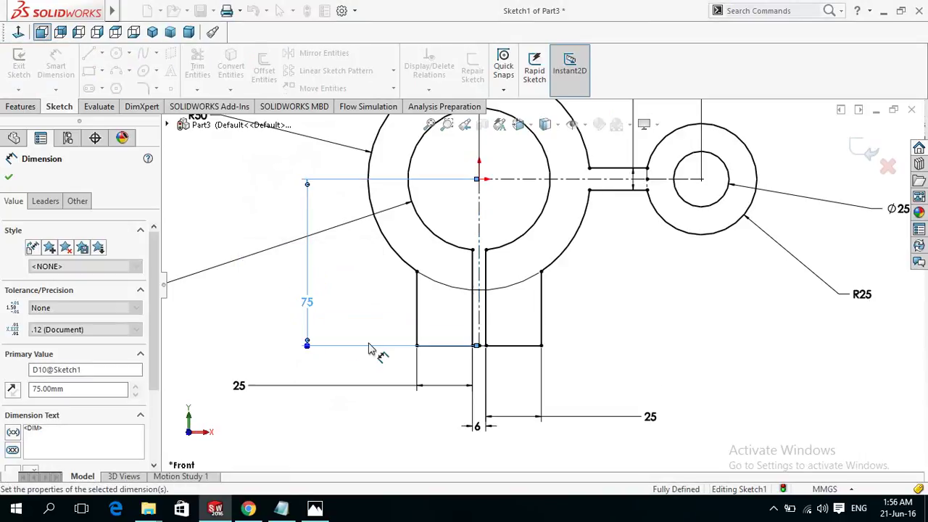
Zoom out to the whole sketch and compare it against the reference drawing
key("z")
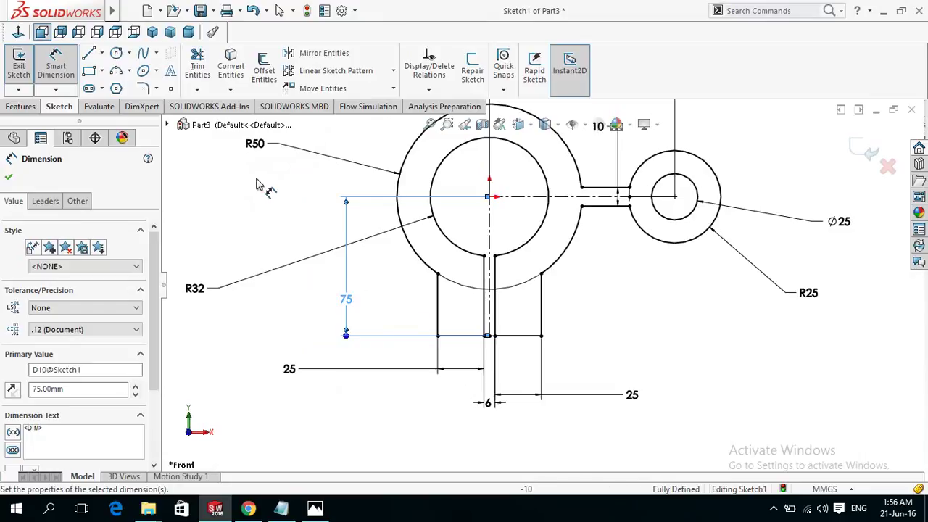
left_click(196, 64)
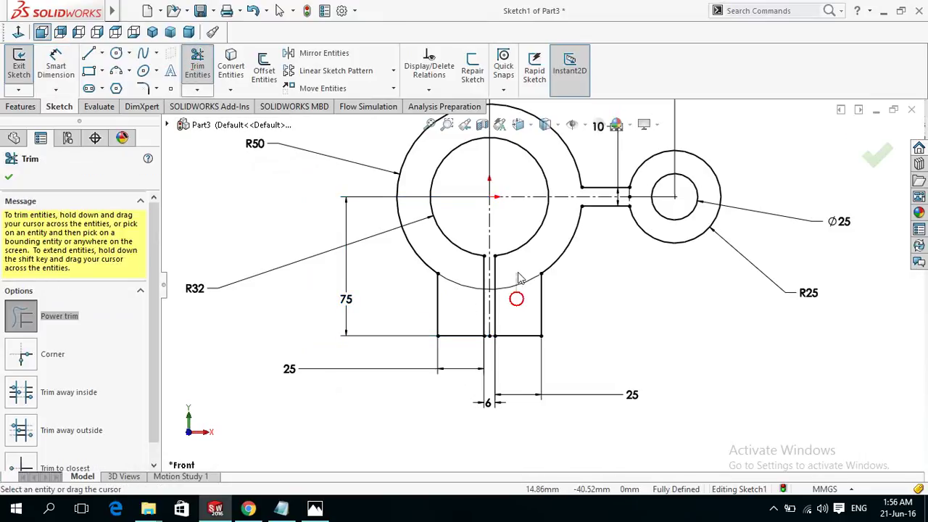
key("z")
key("z")
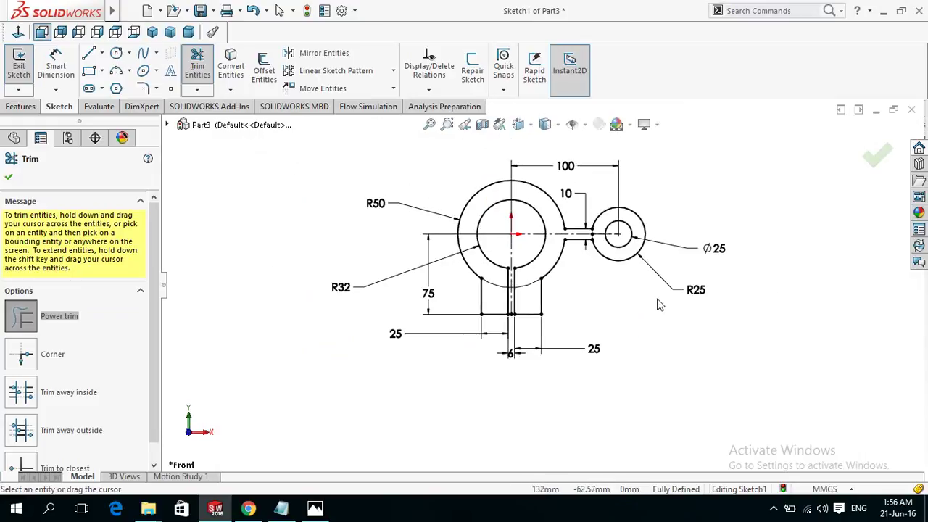
left_click(315, 508)
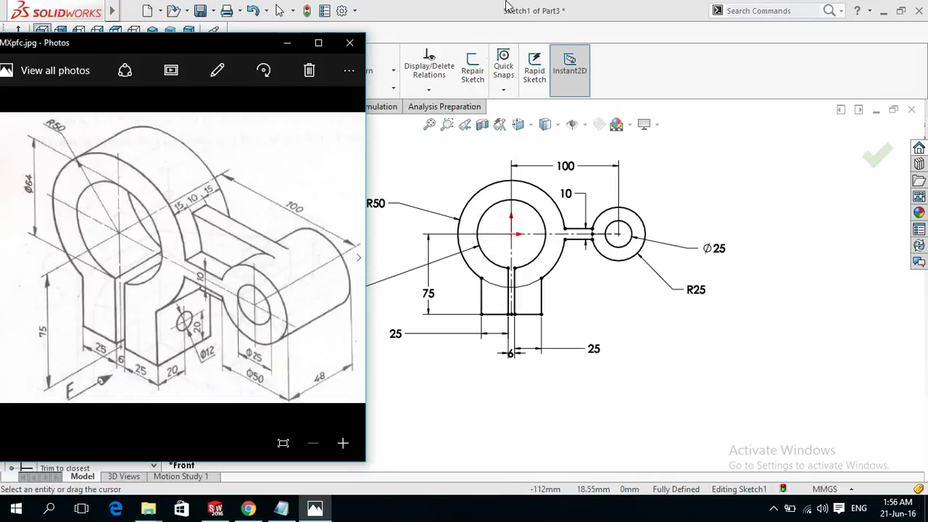
left_click(377, 163)
left_click(10, 177)
Extrude Sketch1 blind to 48 mm as Boss-Extrude1 and orbit to view the solid
left_click(20, 107)
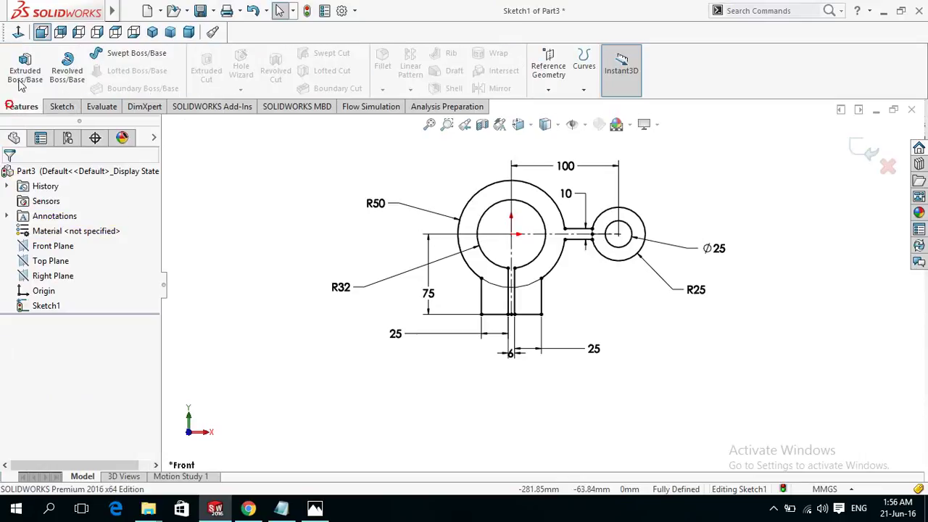
left_click(35, 65)
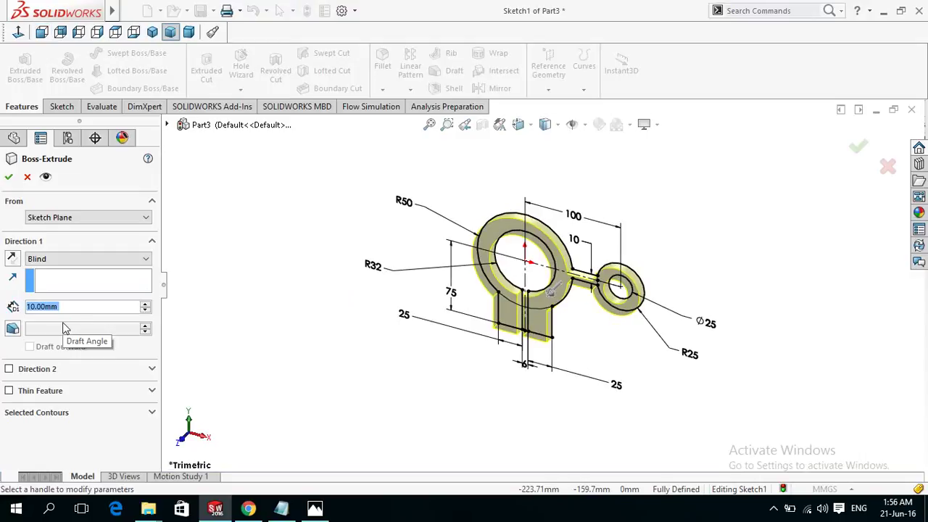
type("48")
key("Return")
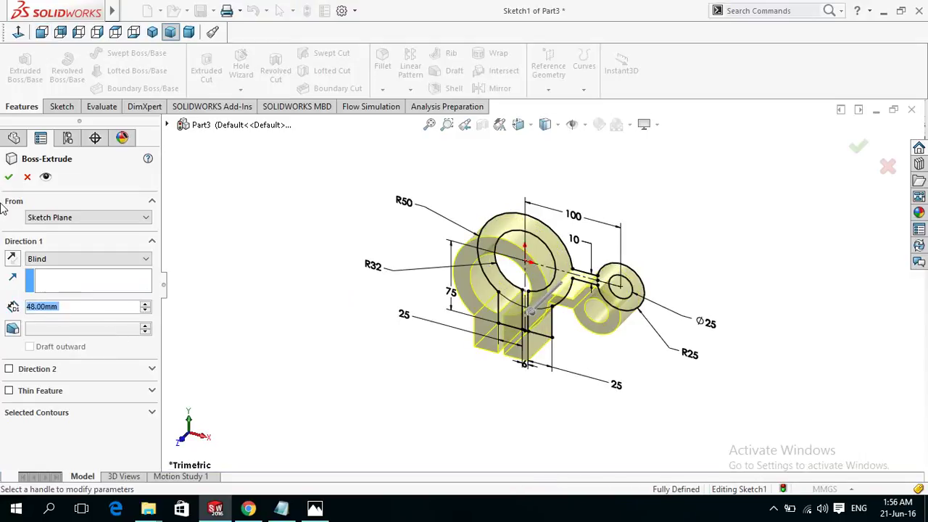
left_click(9, 177)
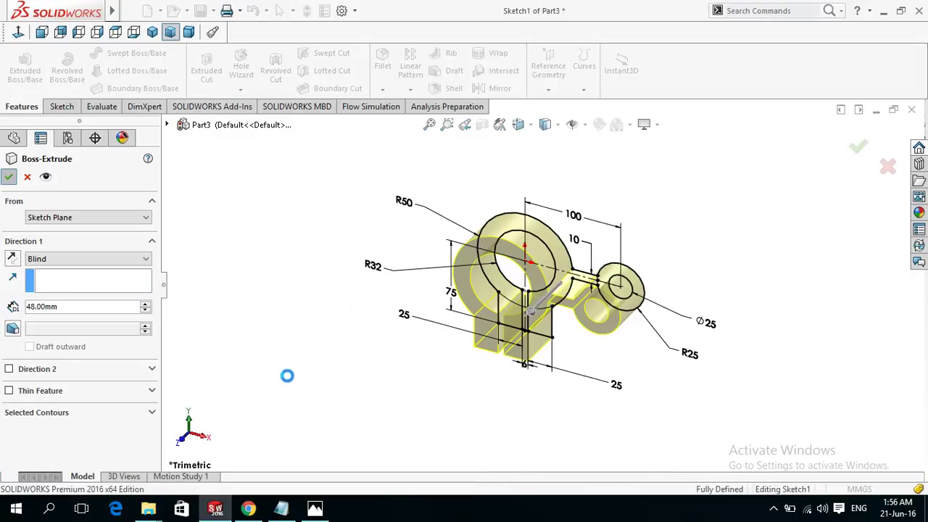
left_click(340, 348)
mouse_move(362, 348)
middle_mouse_down()
mouse_move(394, 368)
mouse_move(428, 428)
mouse_move(367, 379)
mouse_move(331, 443)
mouse_move(377, 413)
mouse_move(383, 395)
middle_mouse_up()
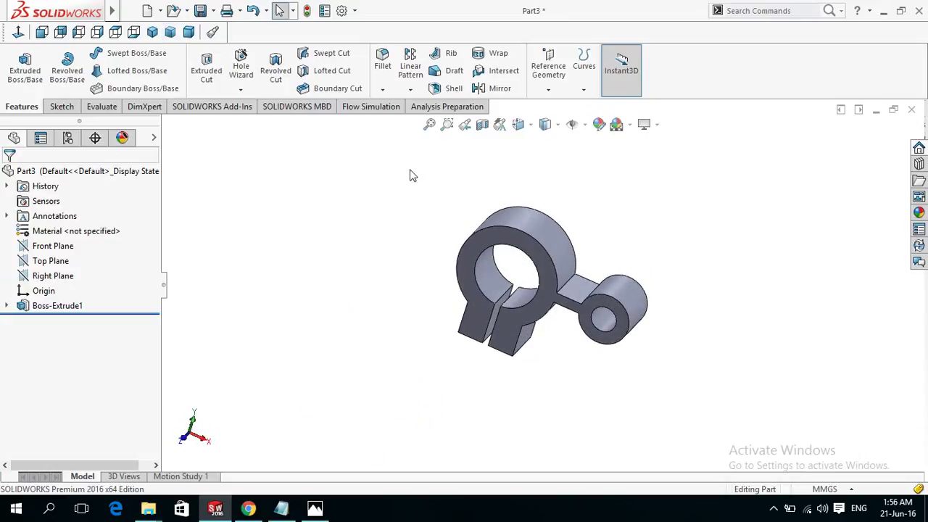
Create Plane1 offset from the part's front face with value 48 and flipped offset, then select it
left_click(548, 74)
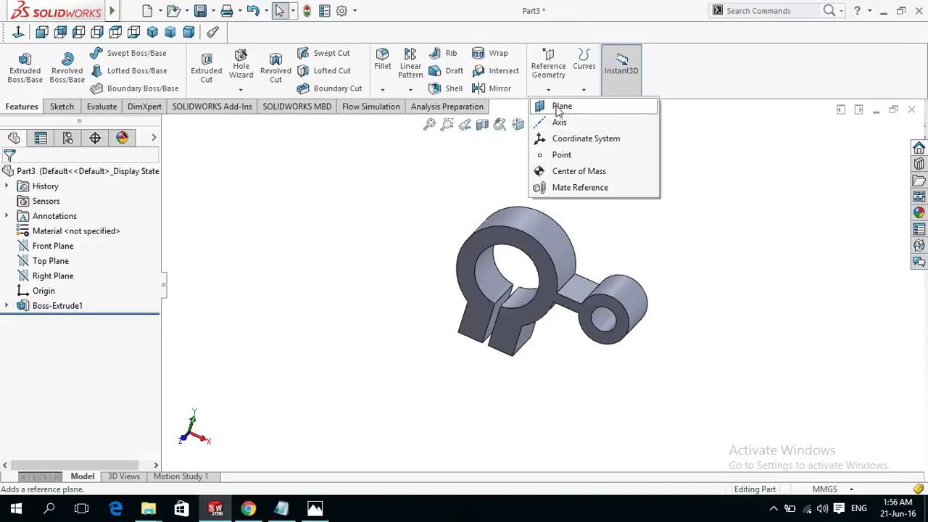
left_click(556, 105)
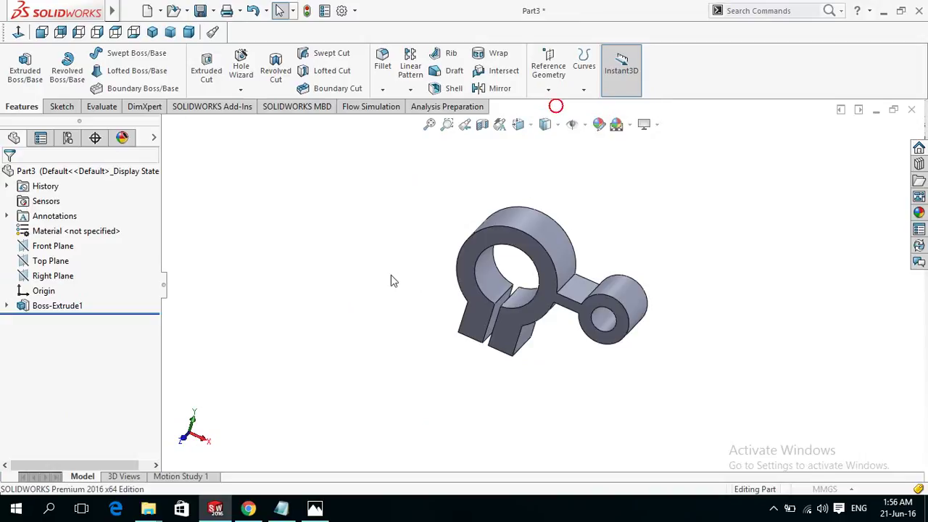
left_click(471, 330)
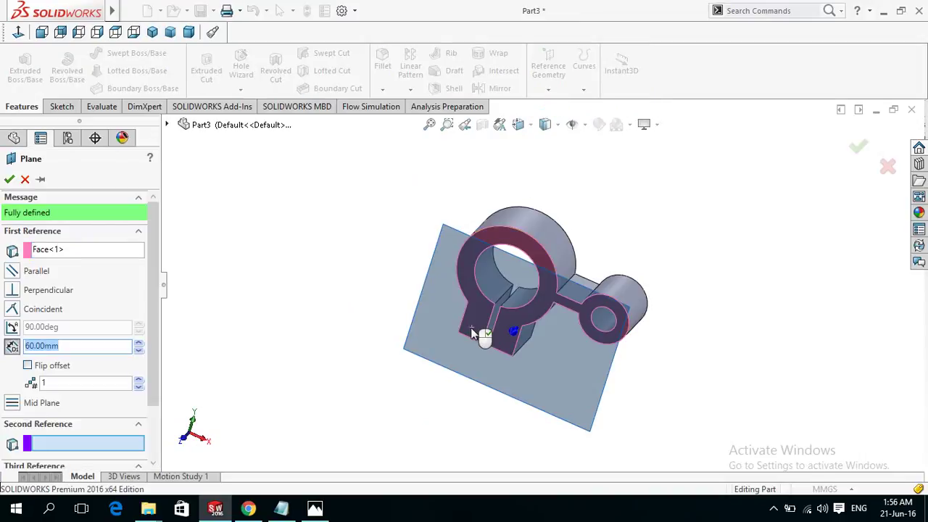
left_click(26, 367)
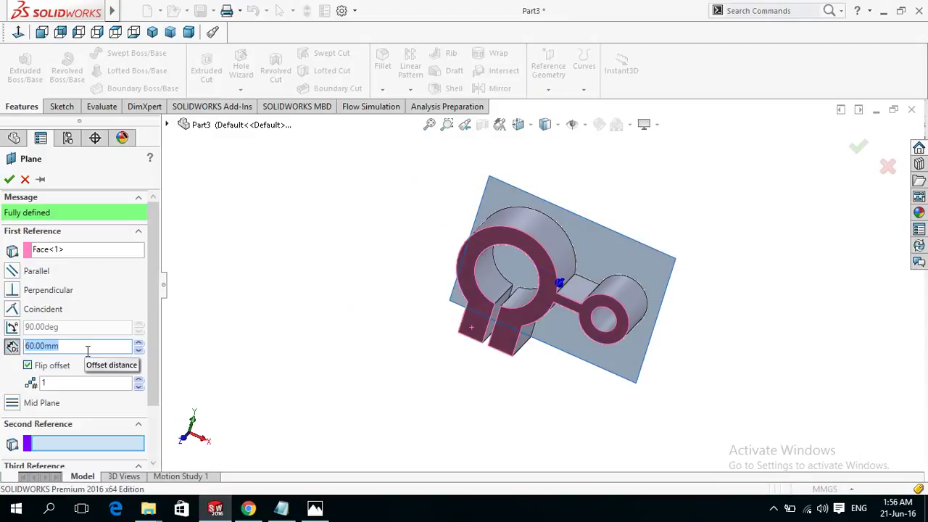
type("48")
left_click(9, 179)
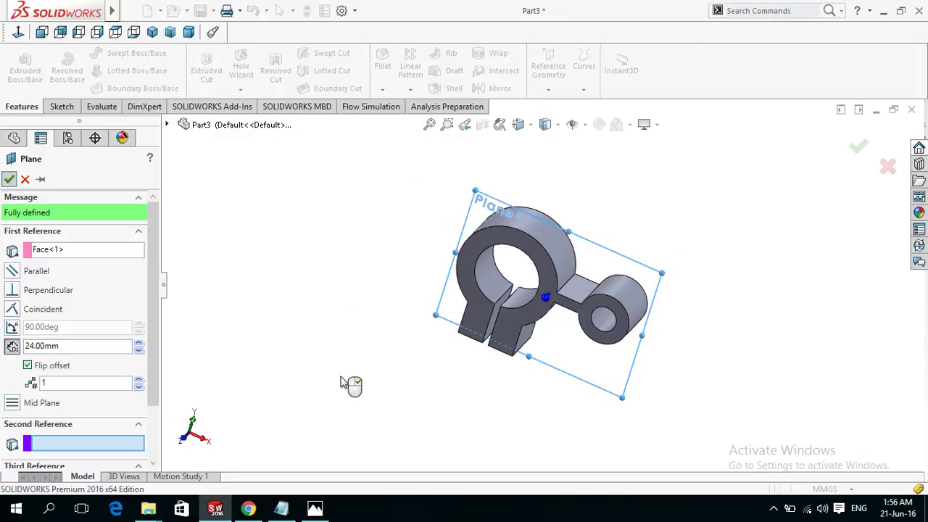
left_click(572, 376)
Start Sketch2 on Plane1, check the reference drawing, and turn the view Normal To the plane
left_click(619, 335)
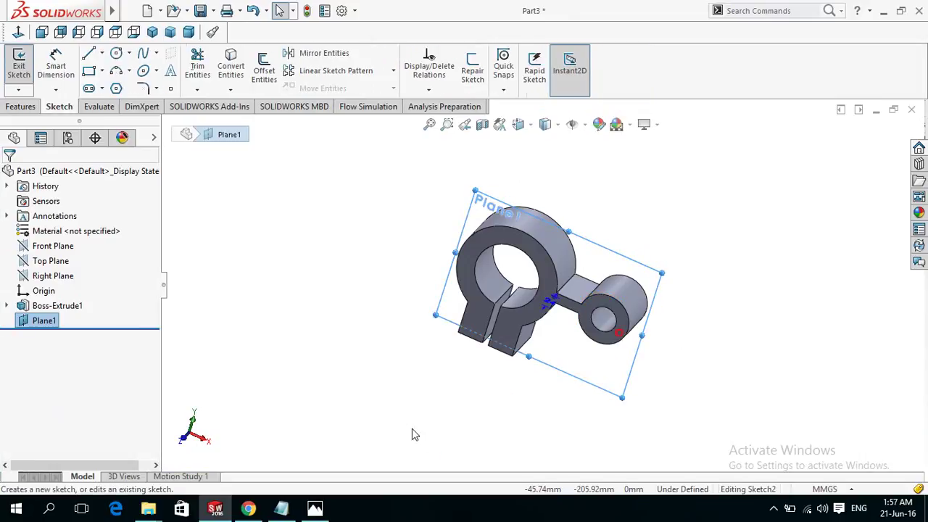
left_click(313, 510)
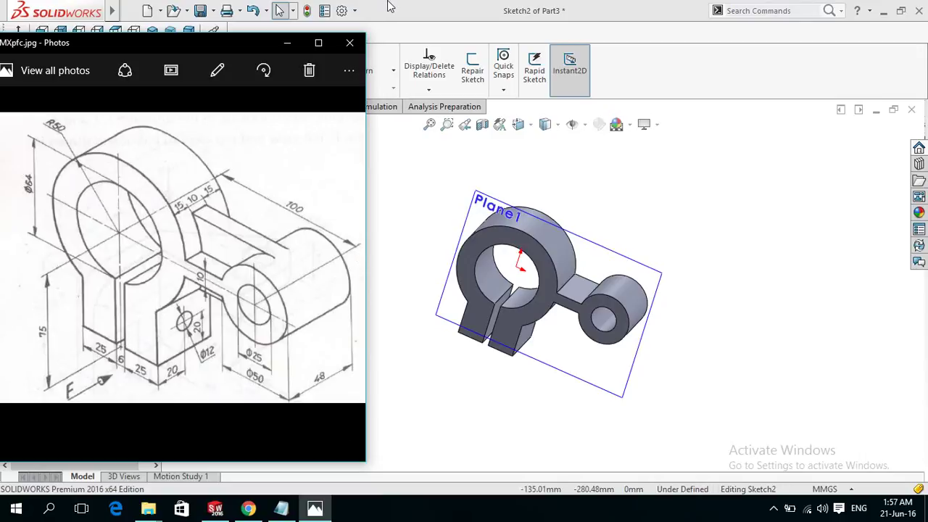
left_click(350, 43)
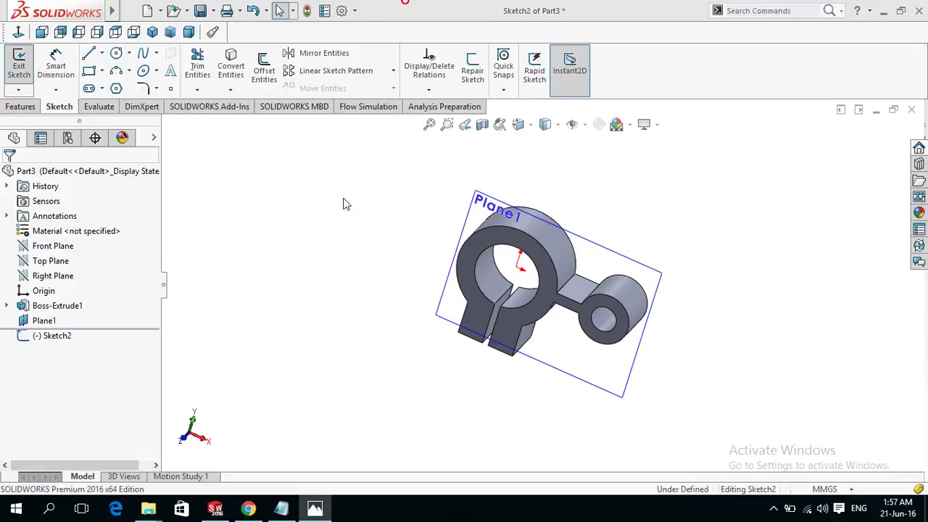
left_click(25, 38)
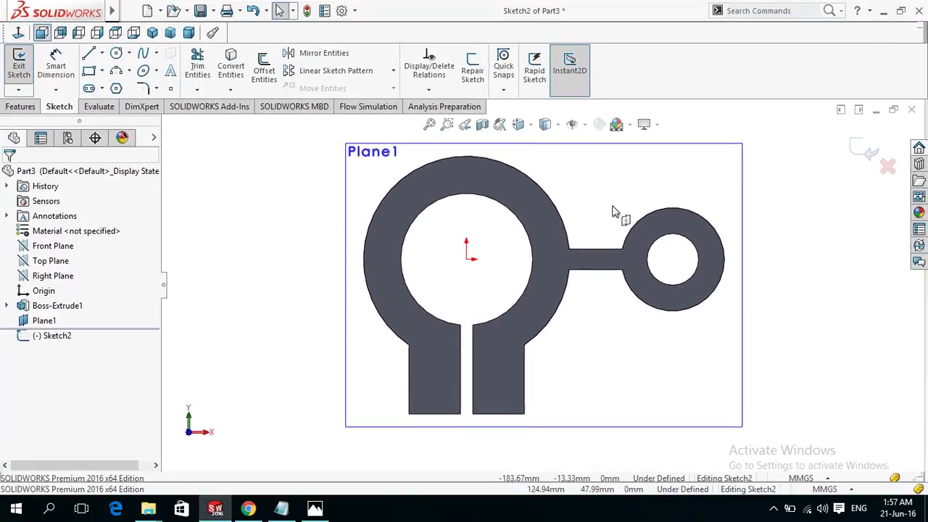
Draw a corner rectangle from the small boss circle to the ring
left_click(90, 71)
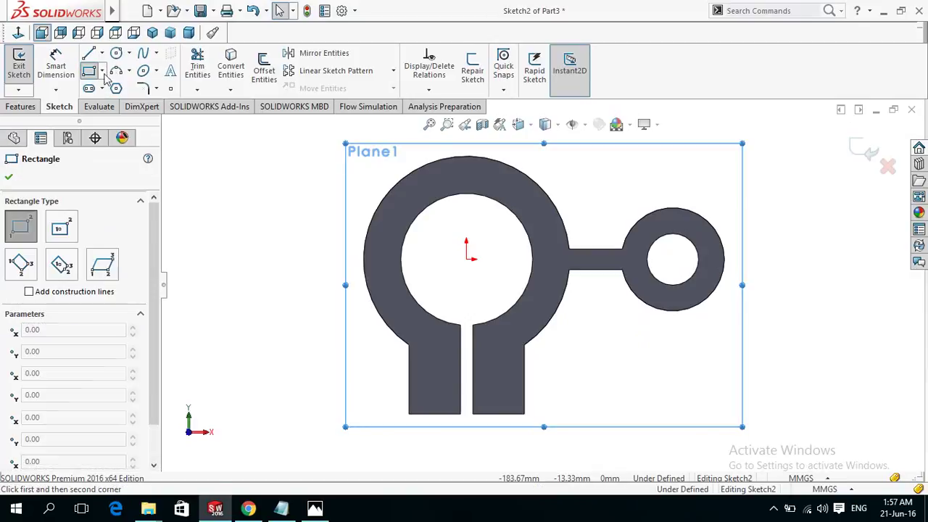
left_click(672, 210)
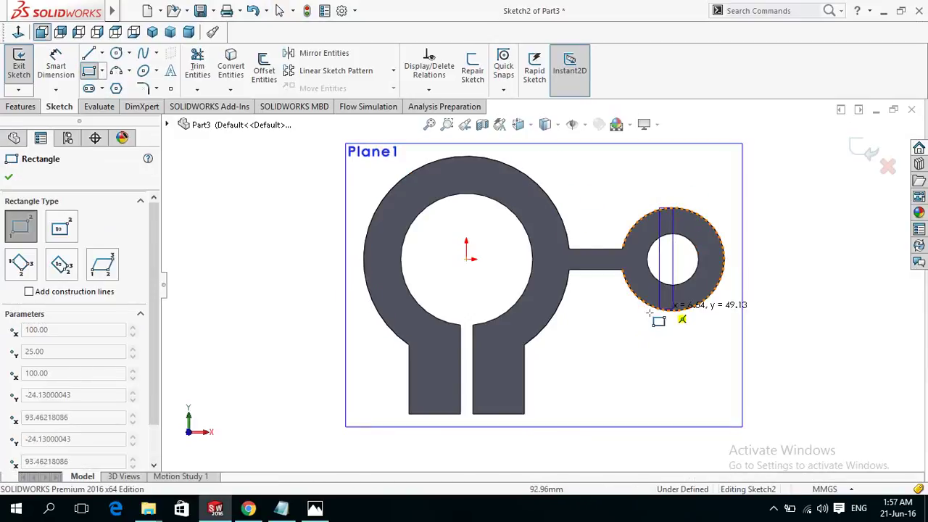
left_click(542, 312)
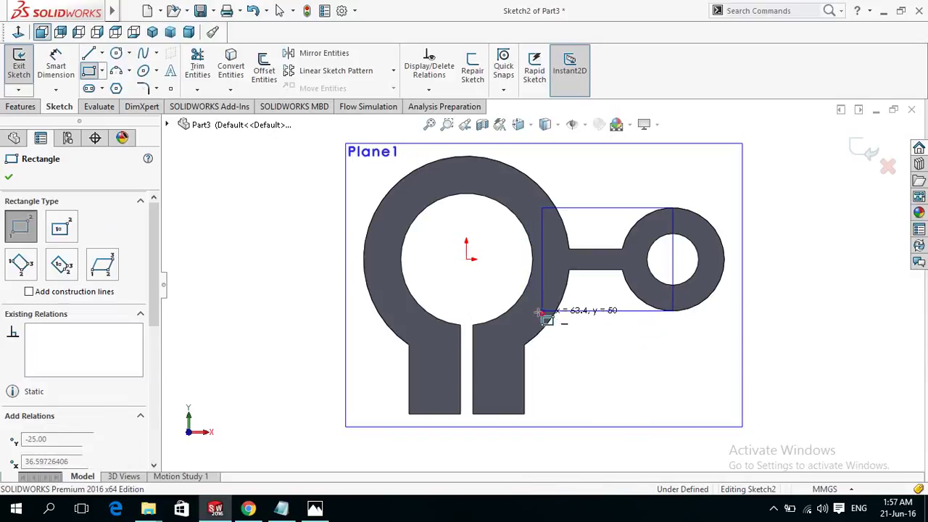
left_click(10, 177)
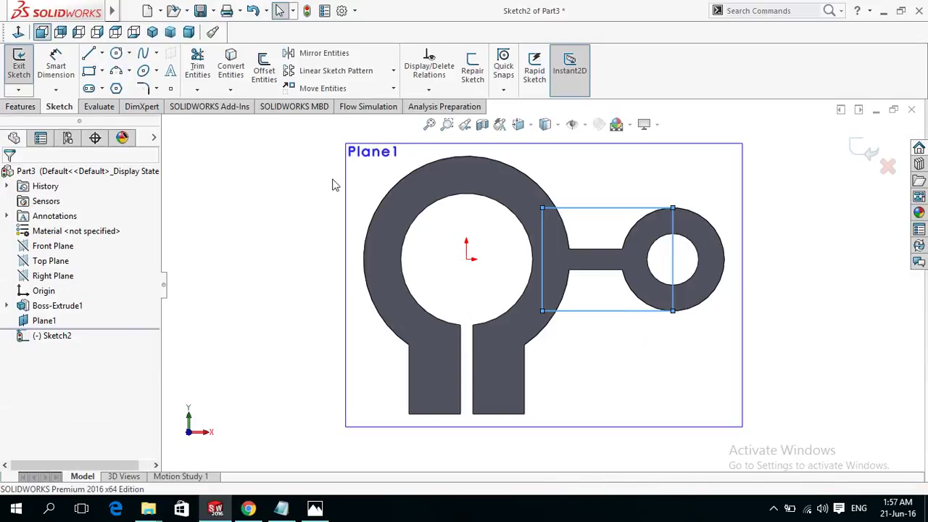
left_click(240, 206)
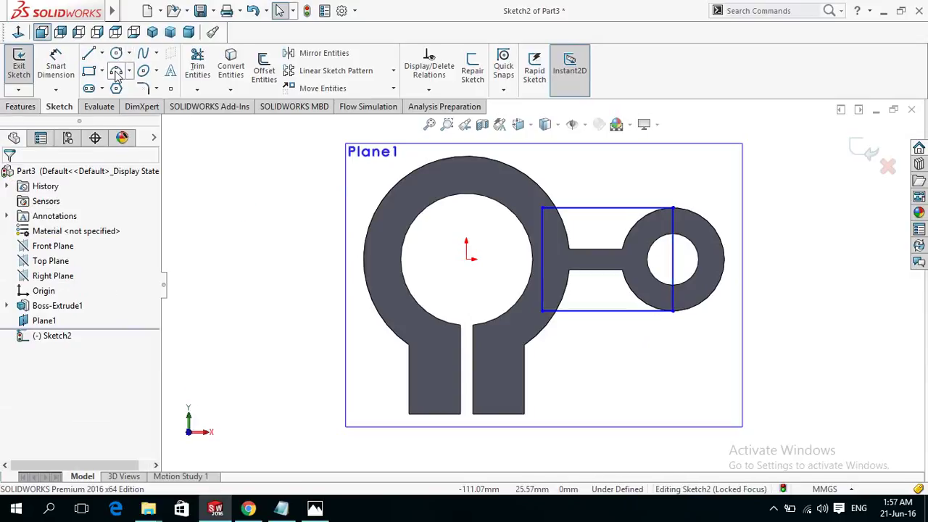
Close the rectangle's right end with a 3-point semicircular arc and delete its right vertical edge
left_click(116, 70)
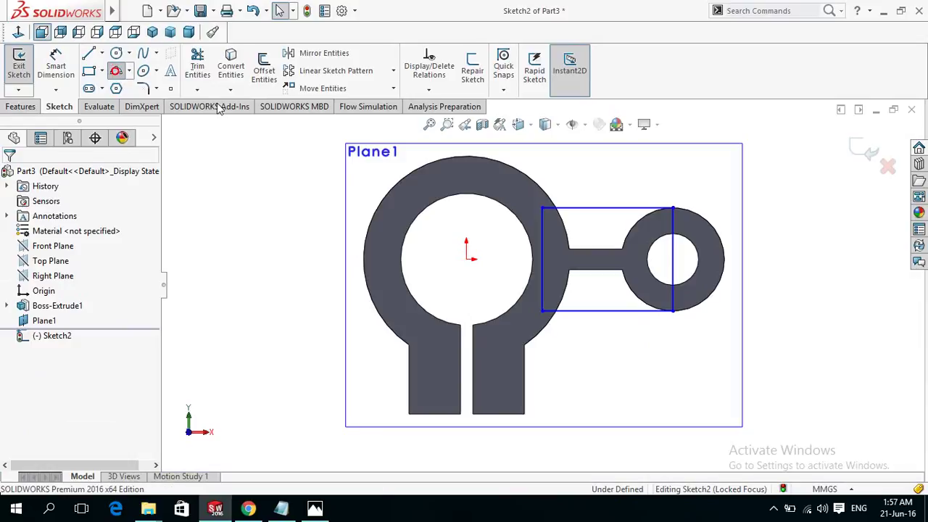
left_click(672, 209)
left_click(674, 311)
left_click(621, 261)
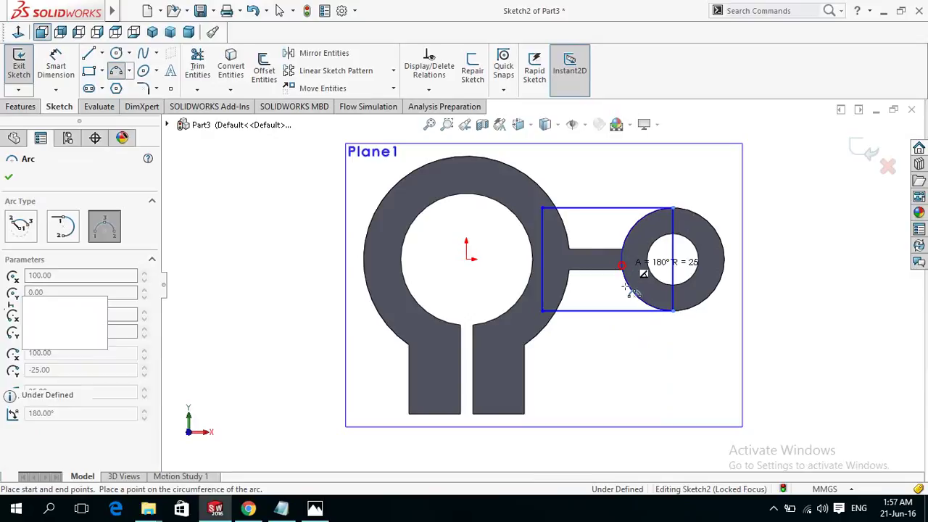
left_click(9, 179)
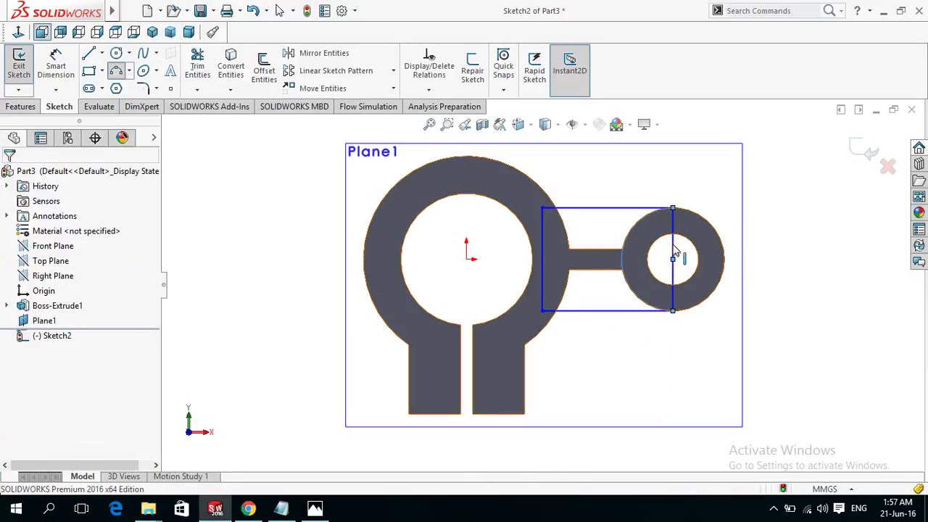
left_click(673, 248)
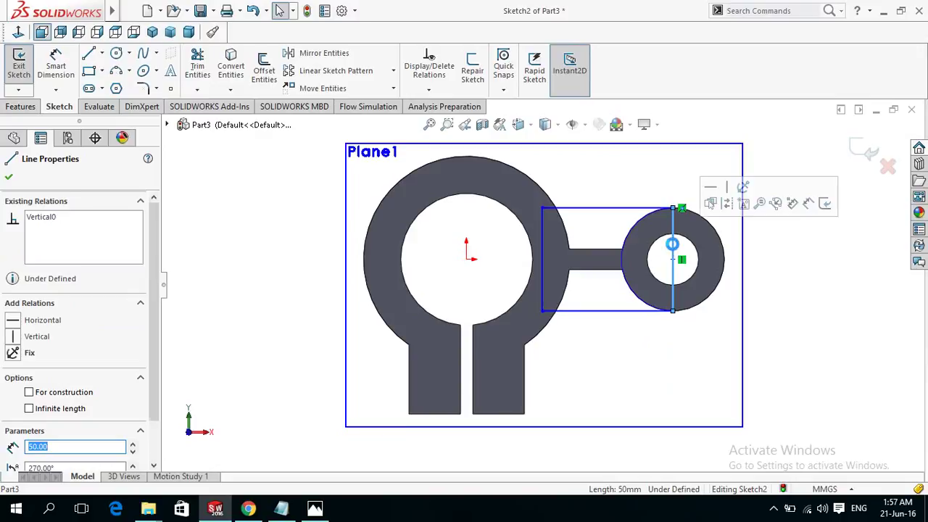
key("Delete")
key("z")
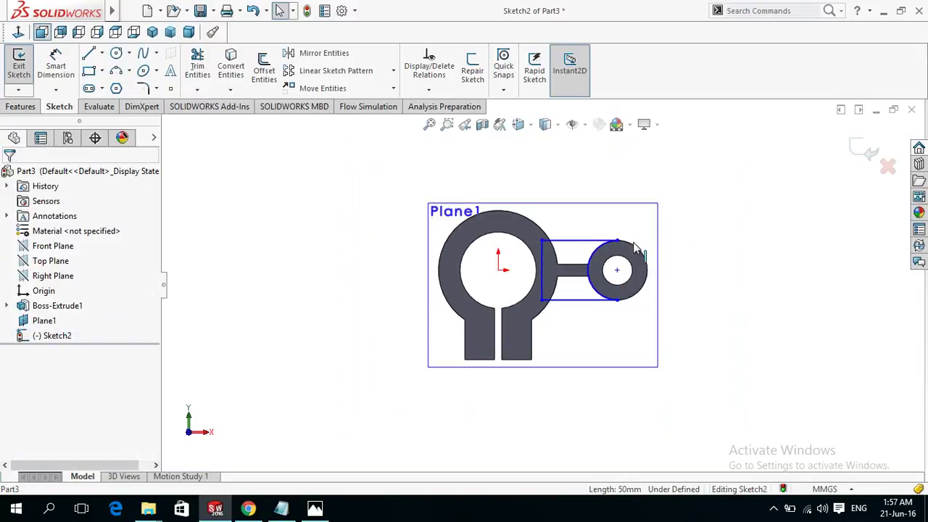
left_click(20, 109)
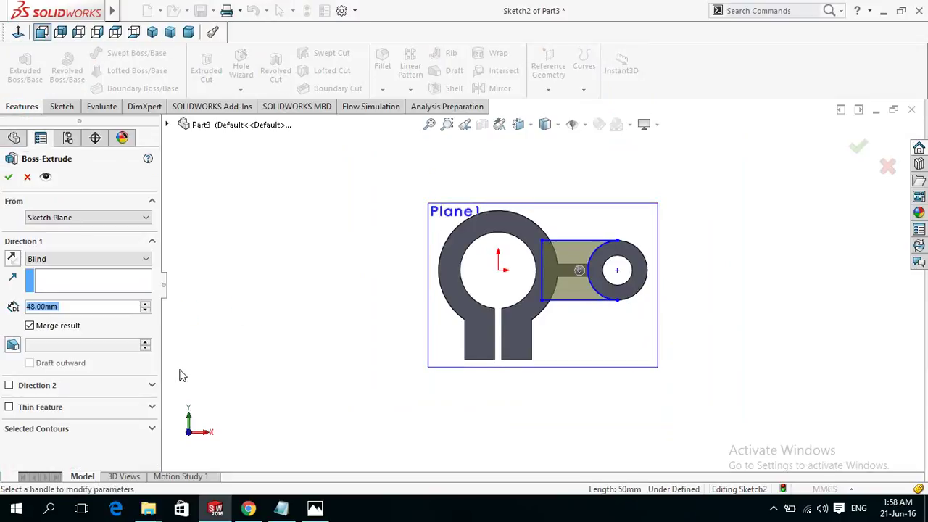
type("5")
key("Return")
left_click(9, 386)
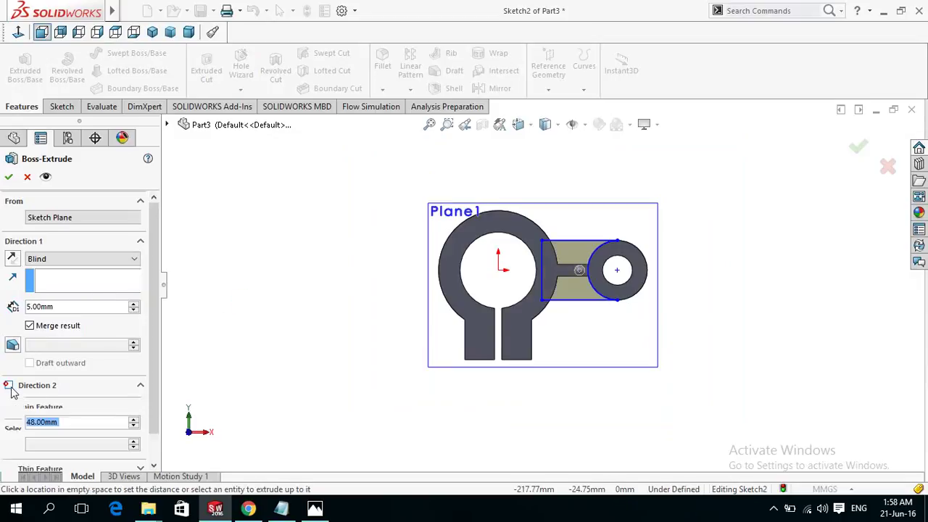
type("5")
key("Return")
middle_click_drag(298, 335, 255, 352)
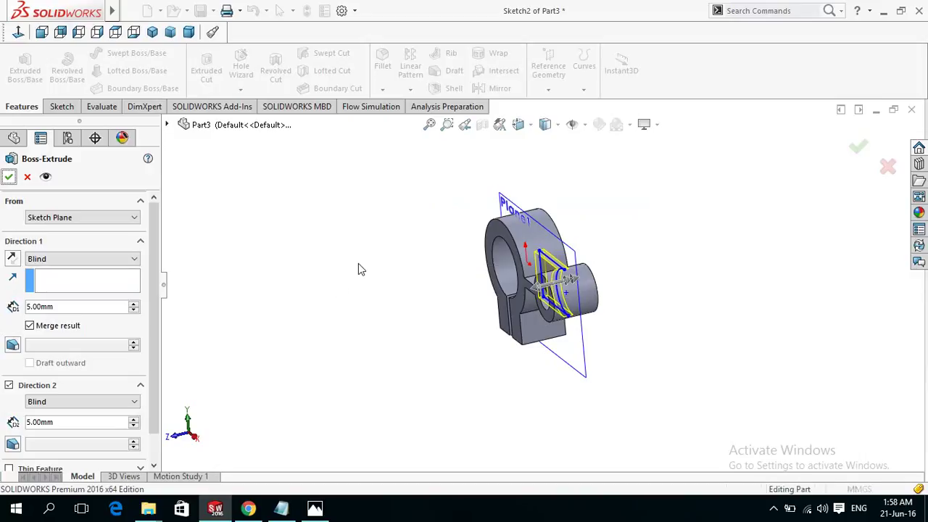
key("Return")
mouse_move(371, 290)
middle_mouse_down()
mouse_move(452, 386)
mouse_move(408, 346)
middle_mouse_up()
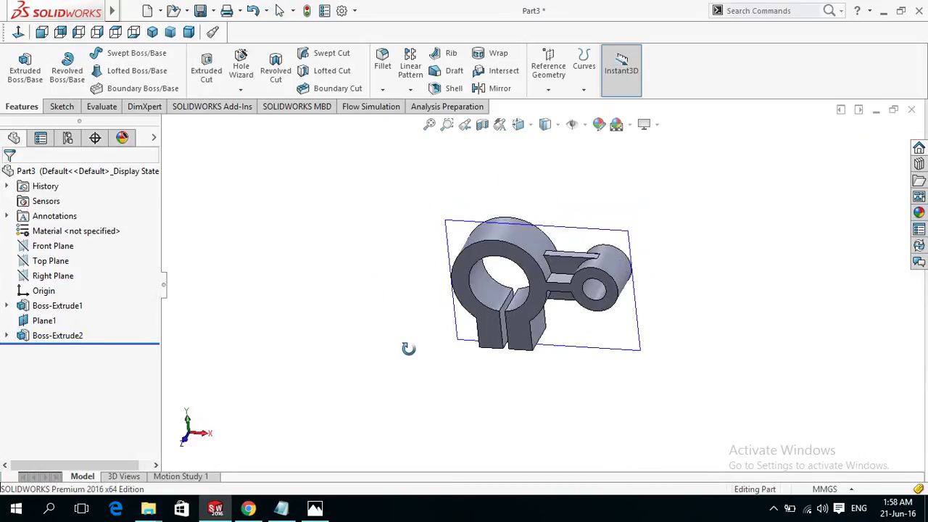
After checking the reference drawing, hide Plane1 and start Sketch3 on the leg's outer face
left_click(315, 510)
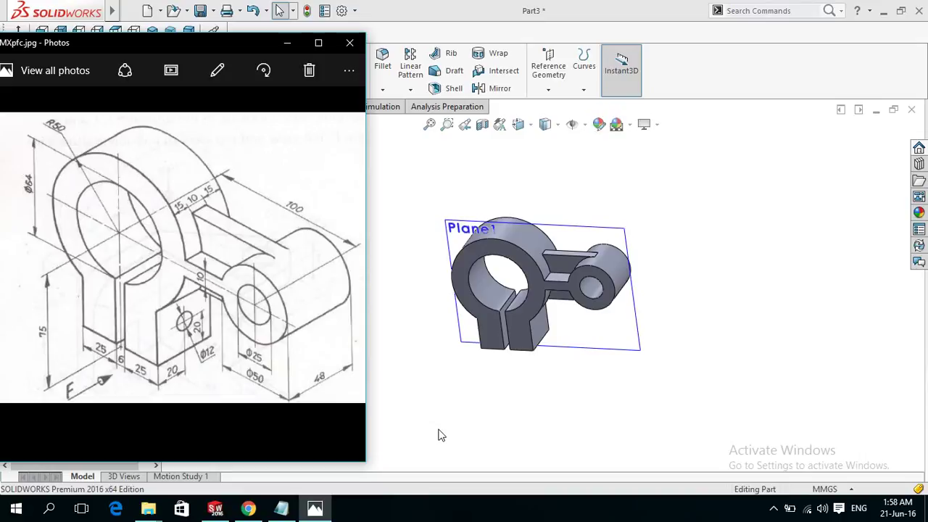
left_click(453, 406)
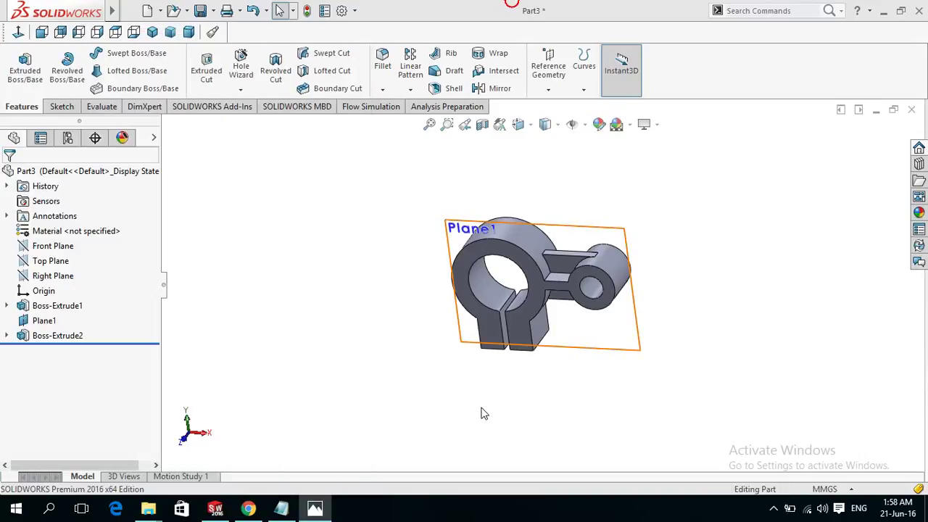
left_click(606, 351)
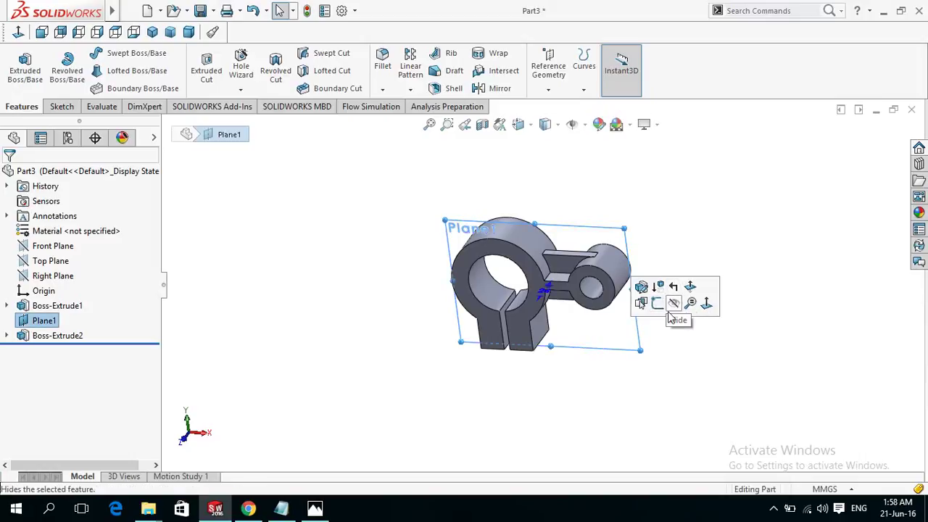
left_click(672, 304)
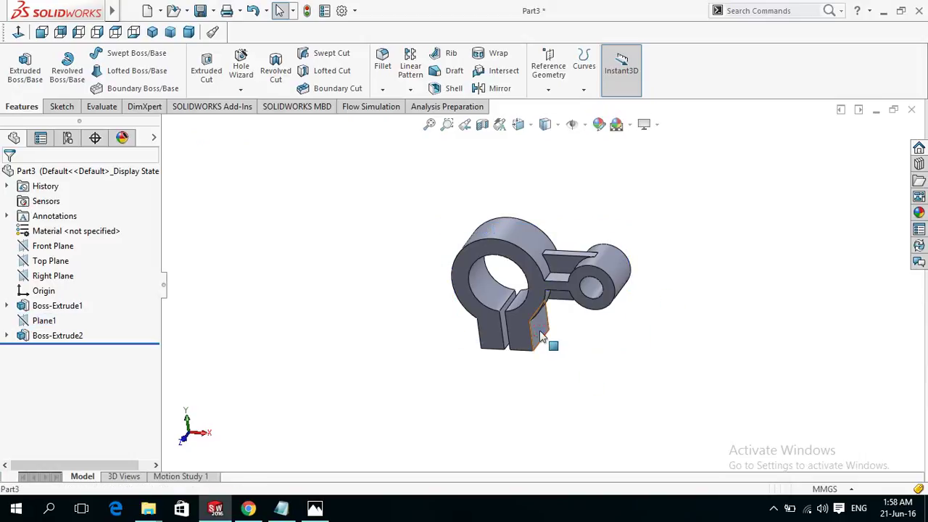
left_click(540, 335)
left_click(591, 272)
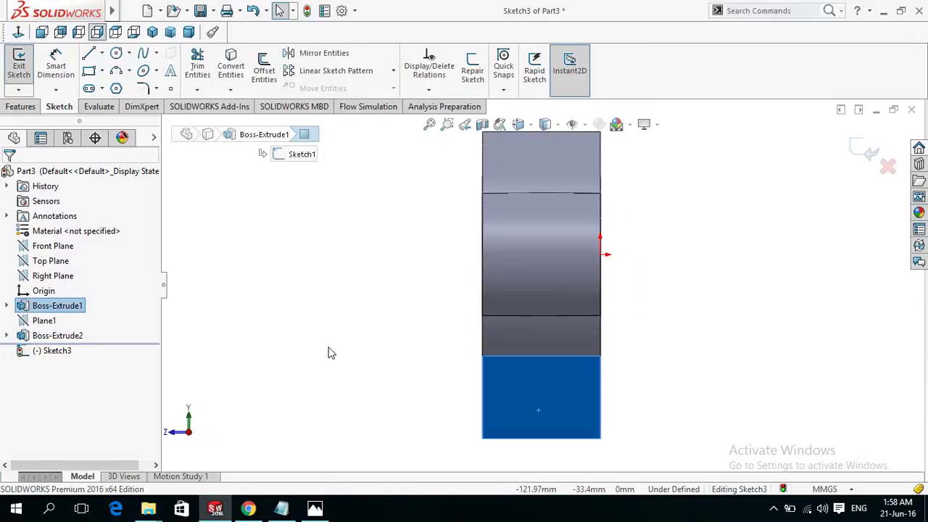
Draw a vertical construction line up from the leg's bottom-edge midpoint and a circle at its top
left_click(302, 337)
left_click(102, 53)
left_click(109, 69)
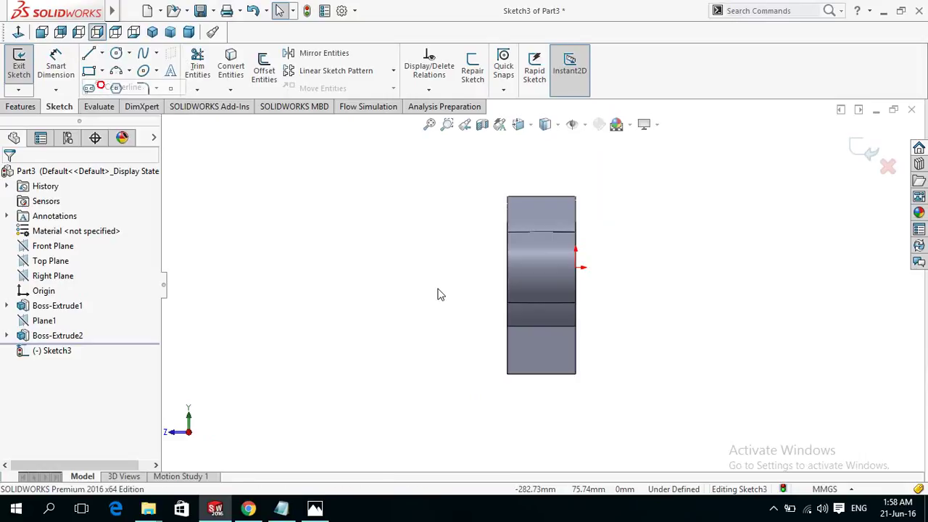
left_click(541, 373)
left_click(541, 349)
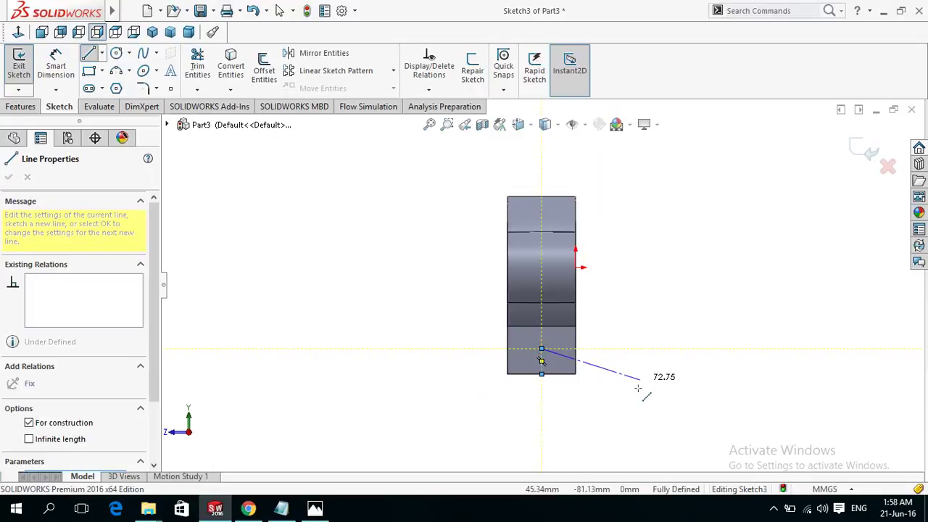
key("Escape")
key("Escape")
right_click_drag(643, 400, 707, 399)
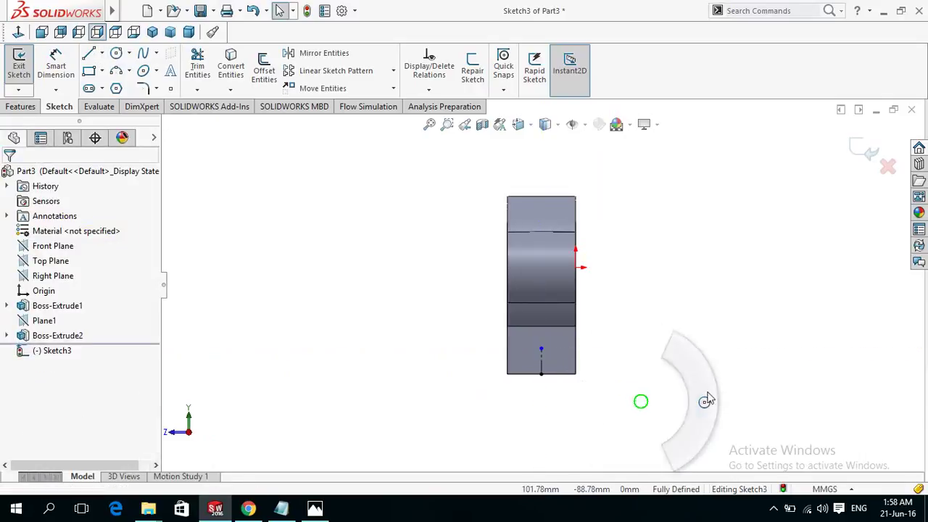
left_click(541, 348)
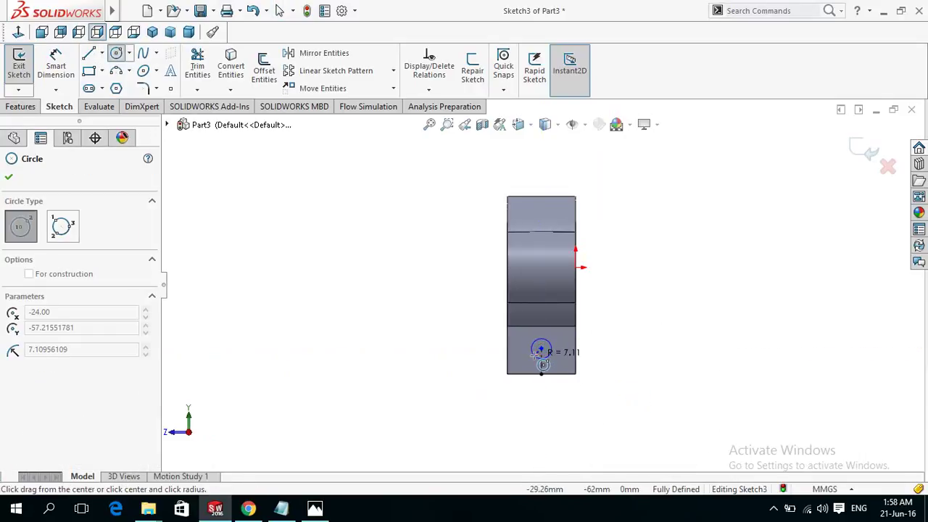
left_click(538, 353)
Dimension the construction line to 20 mm and the circle to Ø12
right_click_drag(647, 401, 660, 317)
left_click(542, 374)
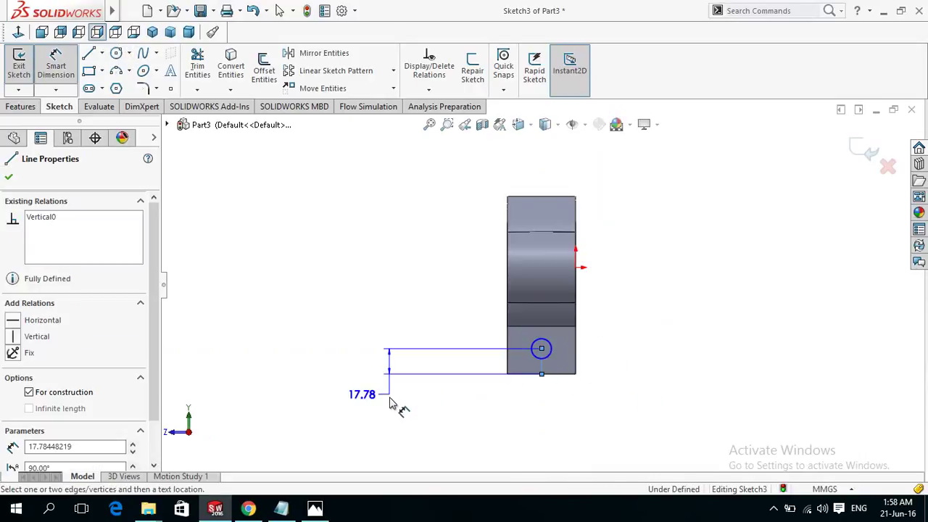
left_click(389, 403)
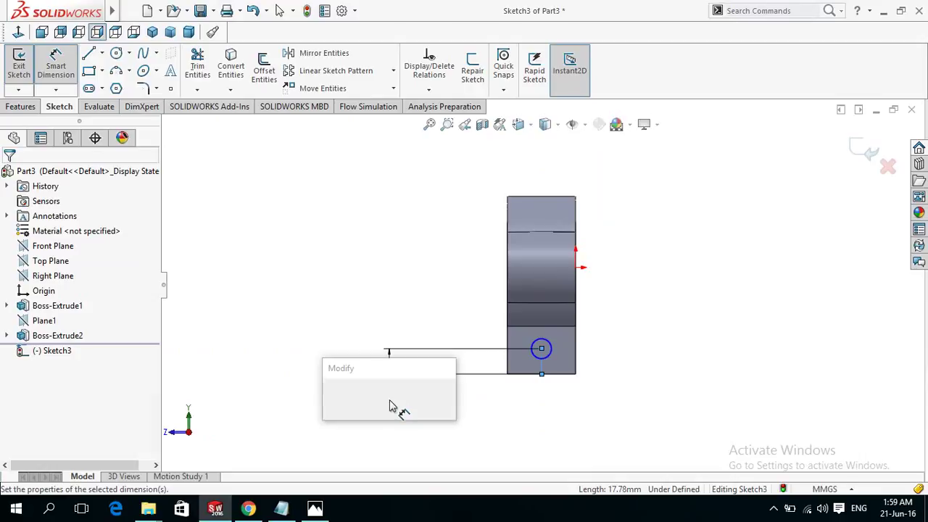
type("20")
key("Return")
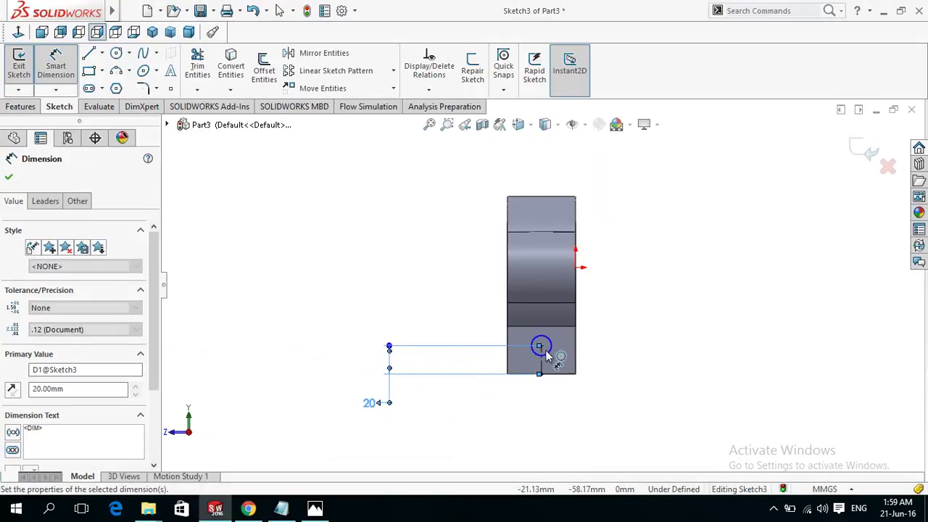
left_click(644, 389)
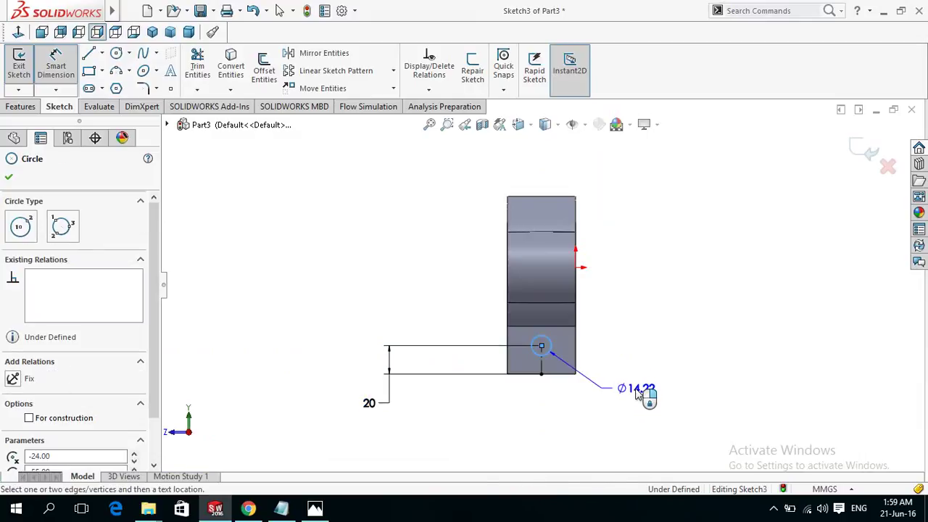
left_click(636, 391)
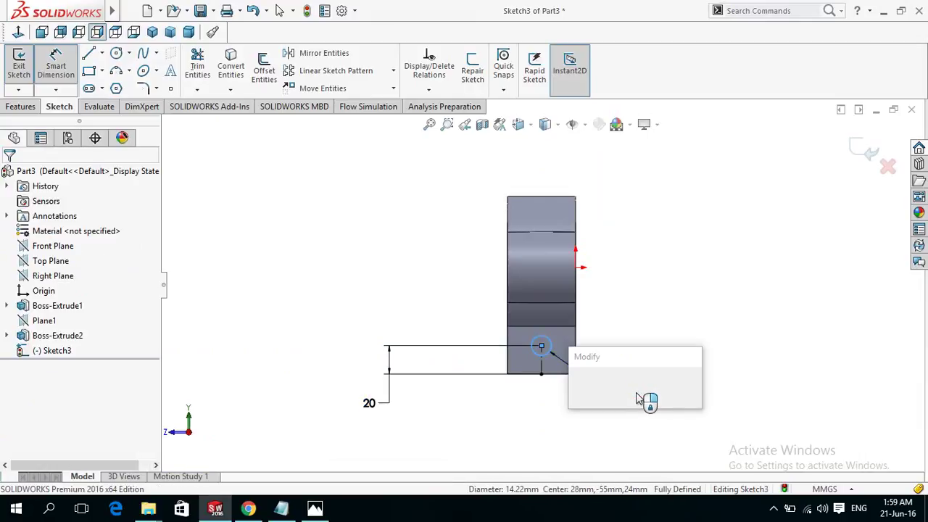
type("12")
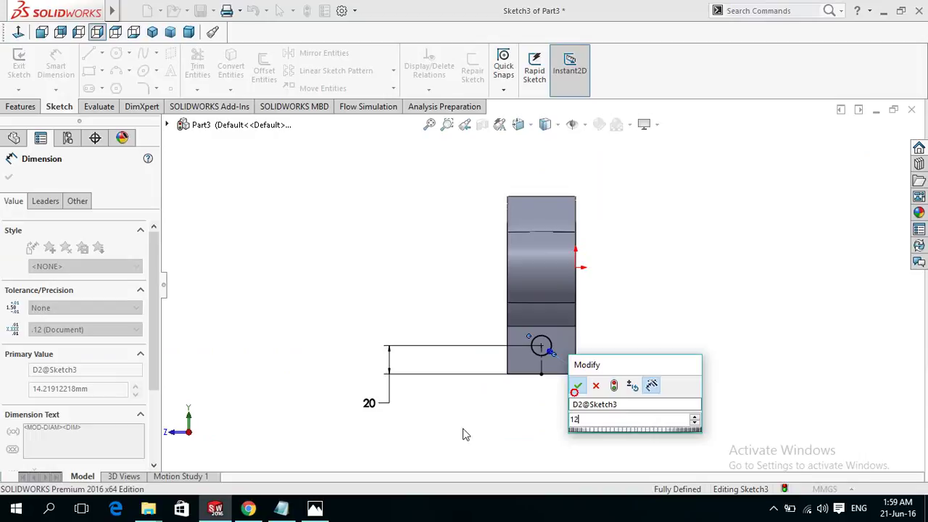
key("Return")
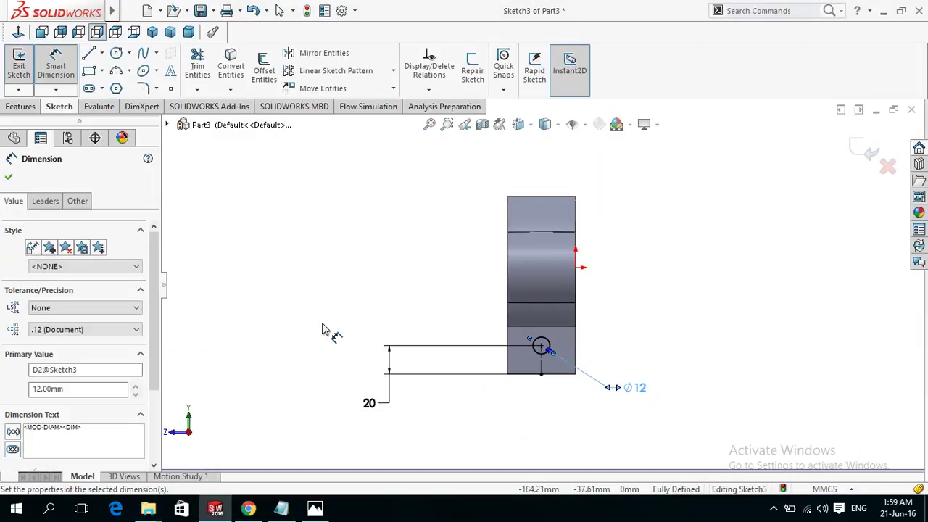
middle_click_drag(324, 330, 333, 340)
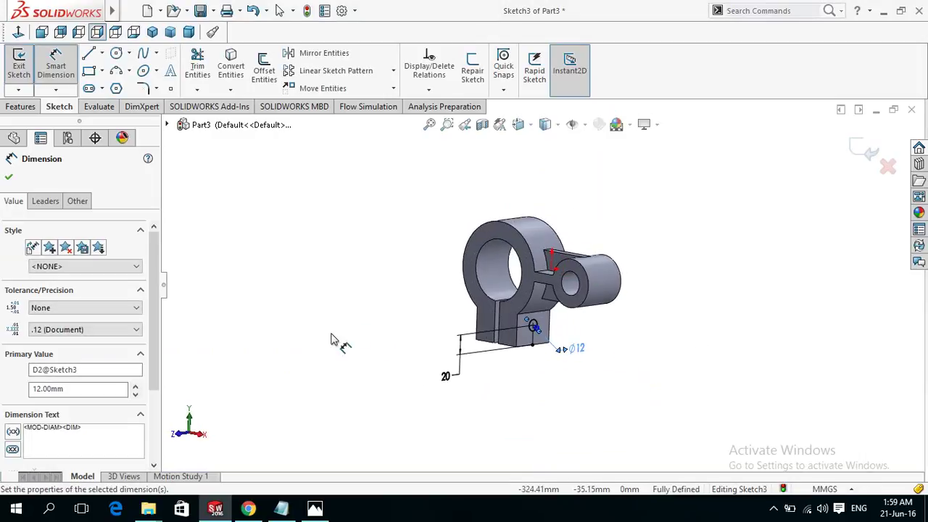
left_click(20, 107)
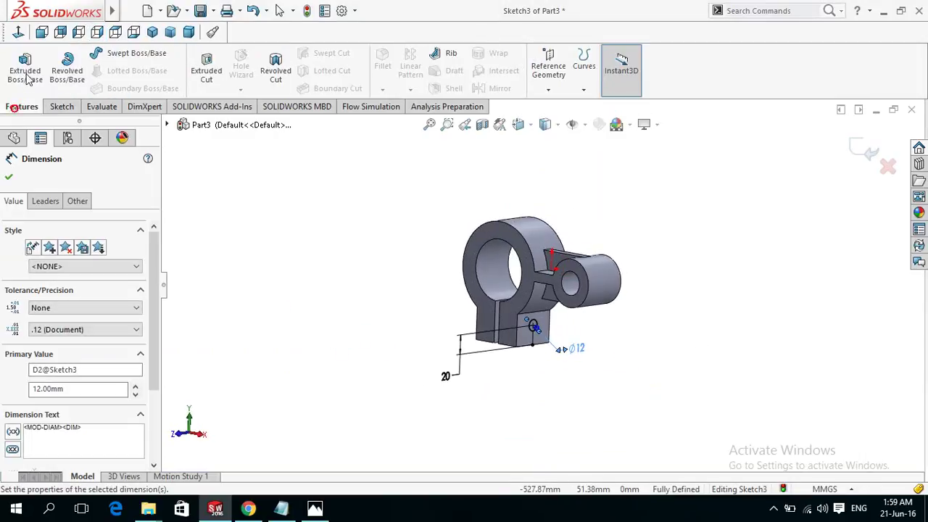
Extrude-cut the Ø12 circle 160 mm blind through both legs to create Cut-Extrude1
left_click(208, 69)
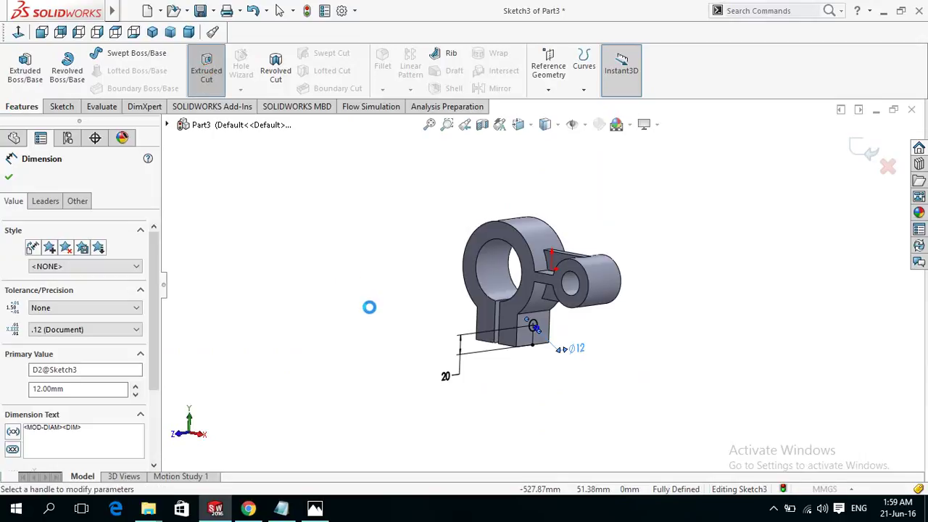
left_click(419, 322)
left_click(9, 176)
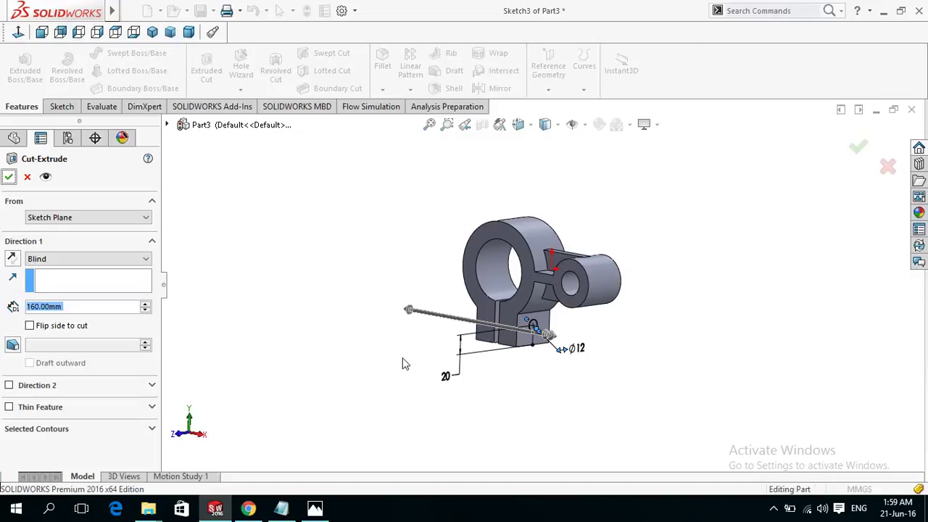
key("Return")
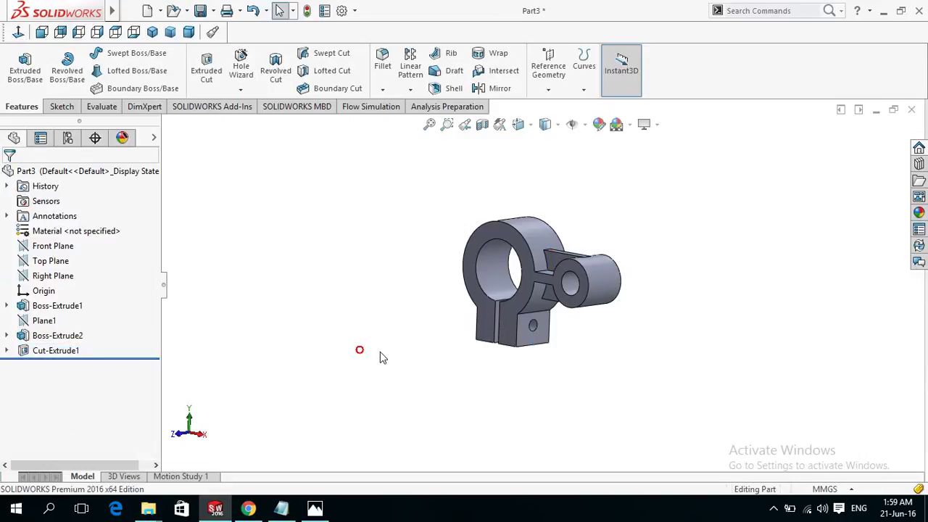
middle_click_drag(411, 364, 404, 390)
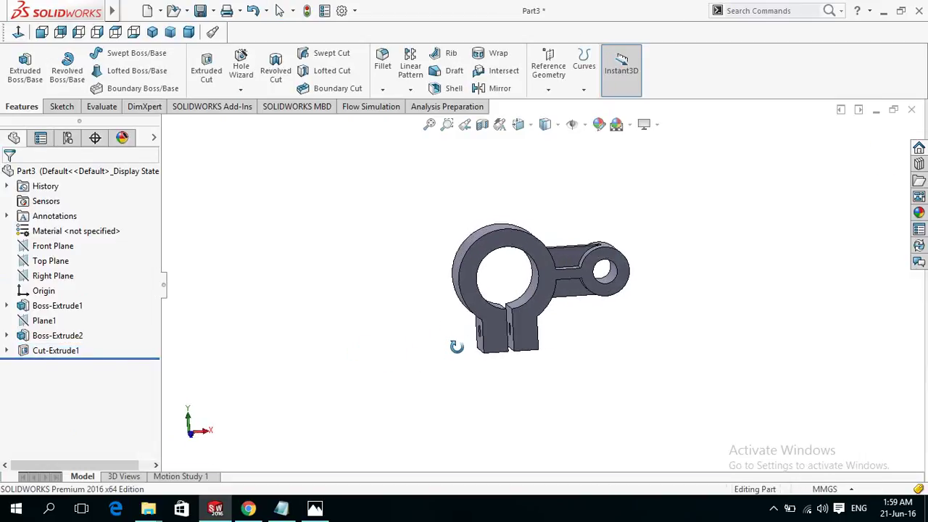
Compare the orbited part with the MXpfc.jpg reference drawing, then bring the Notepad message forward
left_click(314, 508)
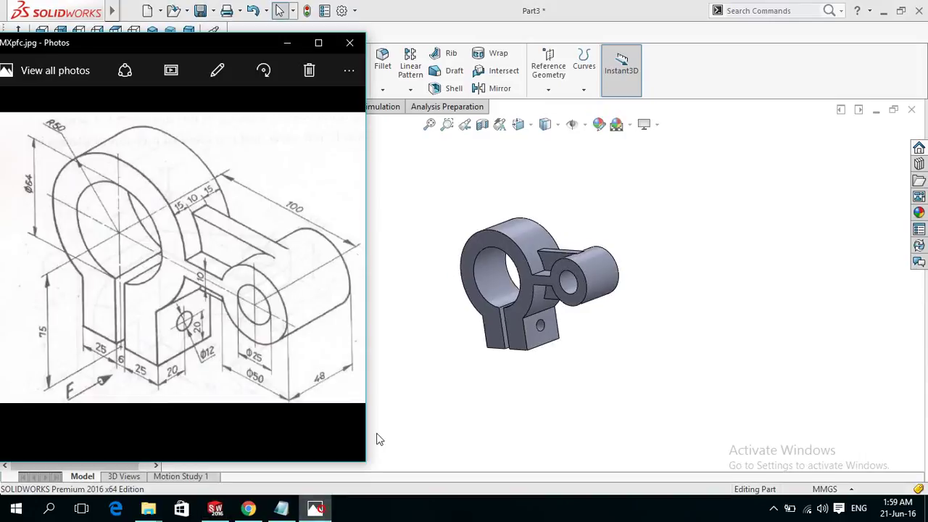
left_click(468, 361)
mouse_move(469, 361)
middle_mouse_down()
mouse_move(556, 356)
mouse_move(514, 384)
middle_mouse_up()
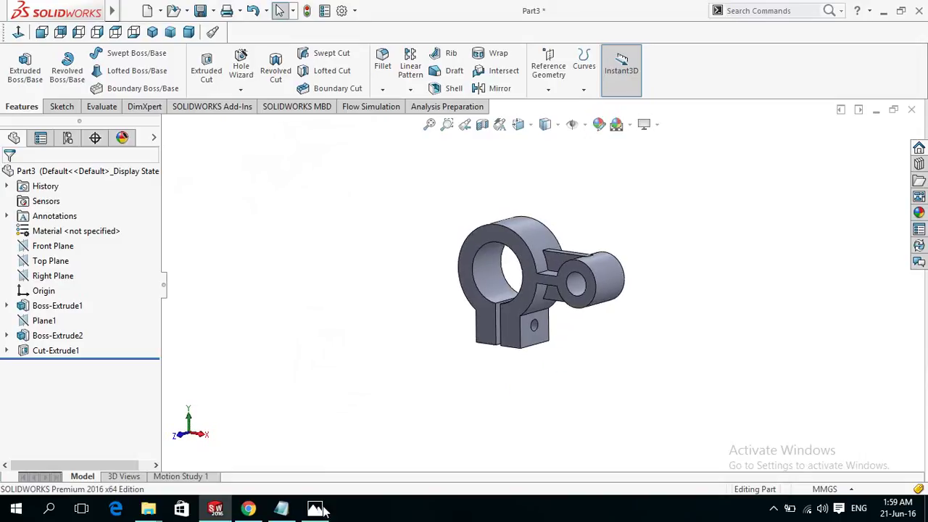
left_click(319, 509)
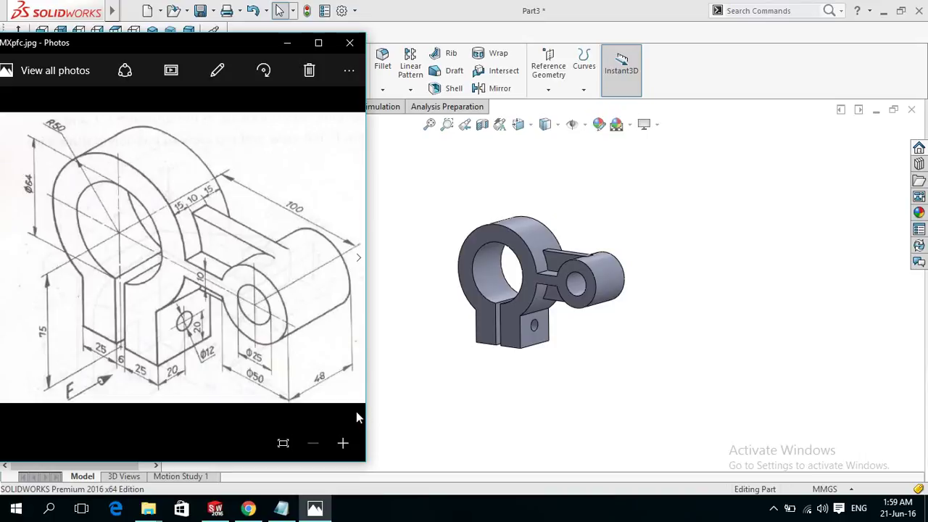
left_click(283, 510)
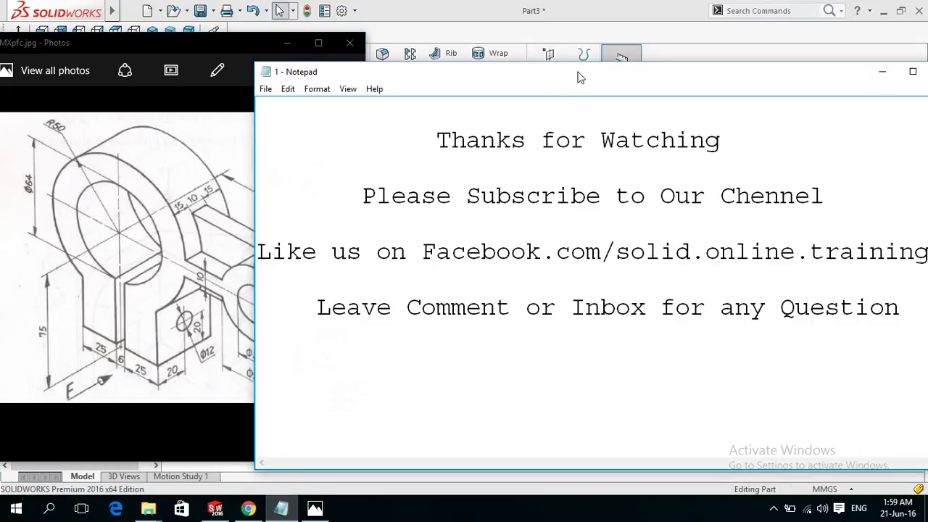
Shift the Notepad window left and highlight the Facebook page address on line three
left_click_drag(580, 76, 406, 70)
left_click_drag(242, 248, 759, 247)
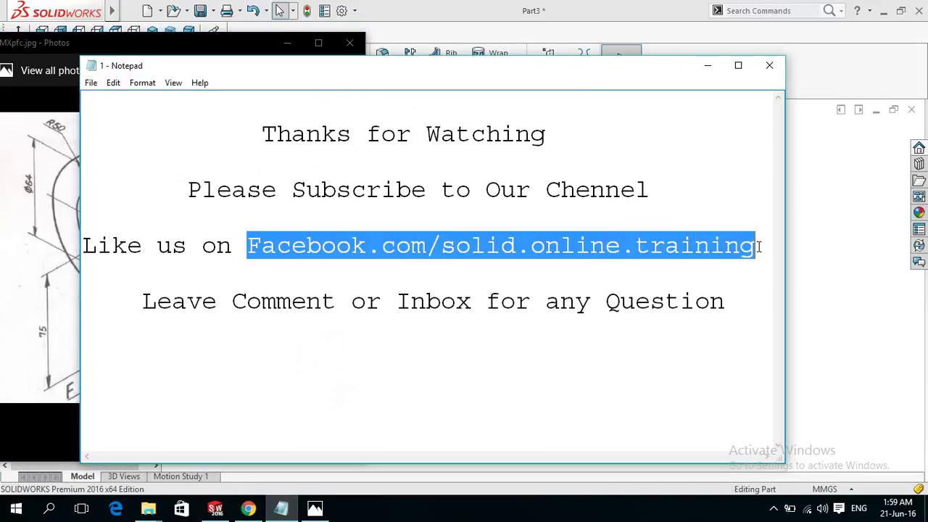